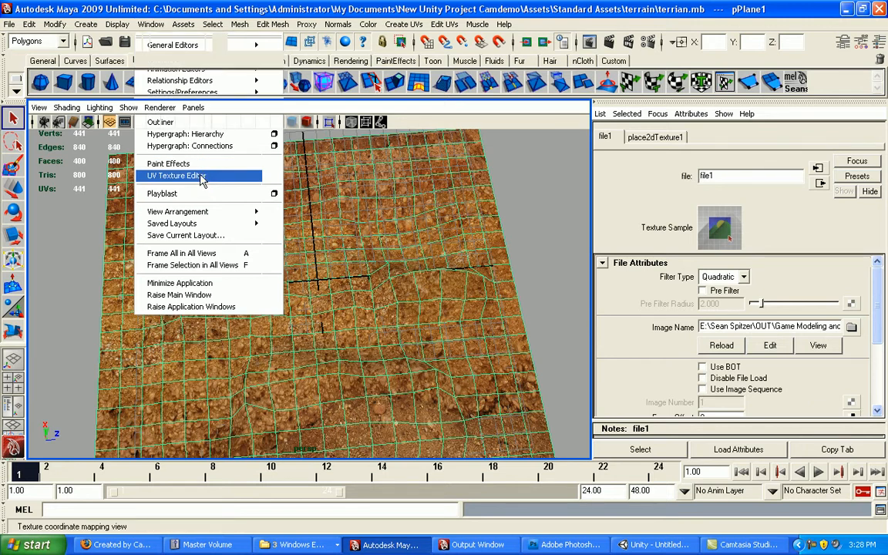
# - Examine the terrain plane's UV layout in the UV Texture Editor and review the UV Snapshot export options
pyautogui.click(200, 176)
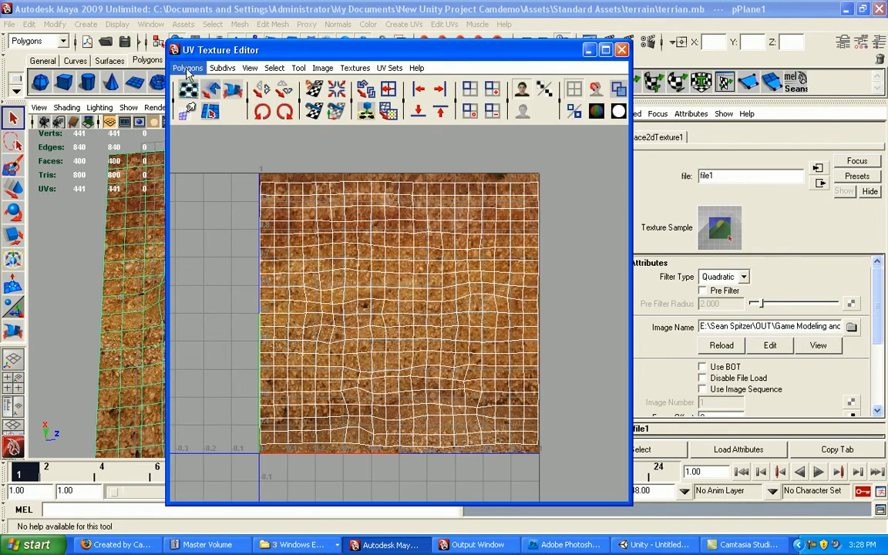
pyautogui.click(188, 67)
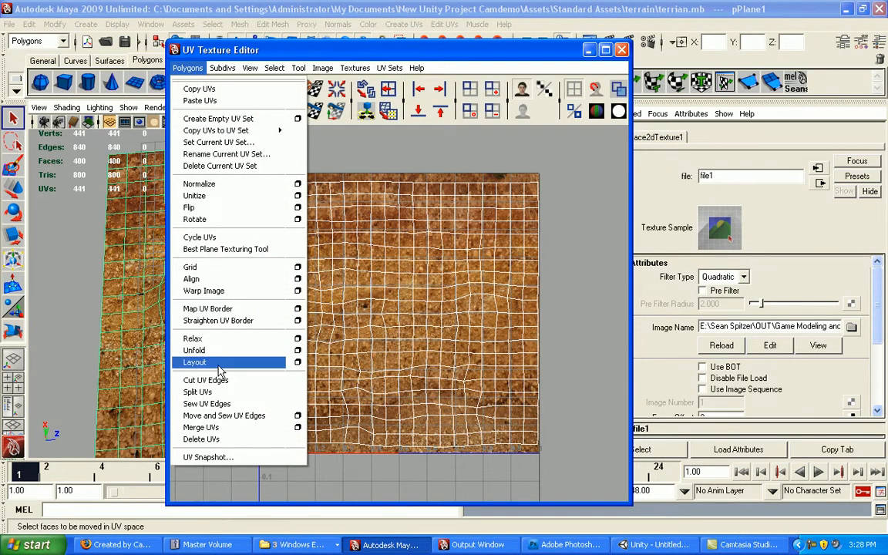
pyautogui.click(207, 457)
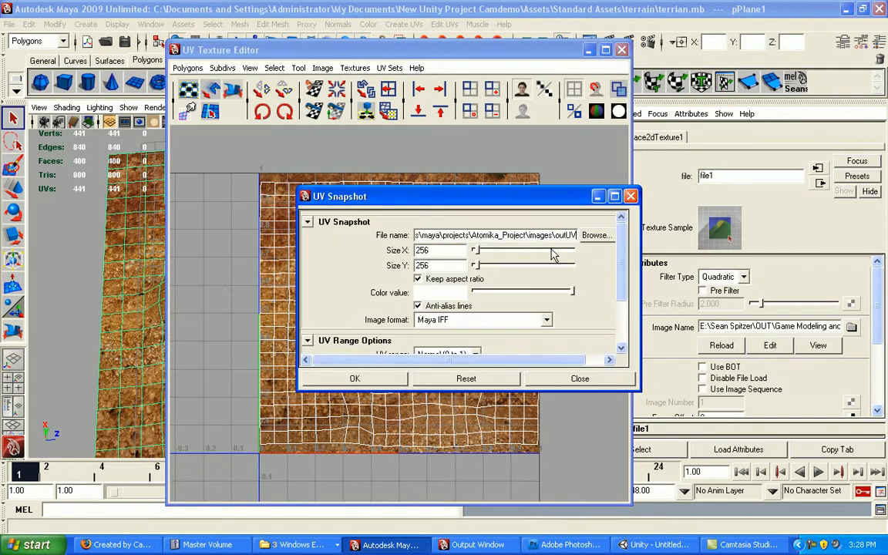
pyautogui.moveTo(621, 258); pyautogui.dragTo(632, 309)
pyautogui.scroll(3, 573, 288)
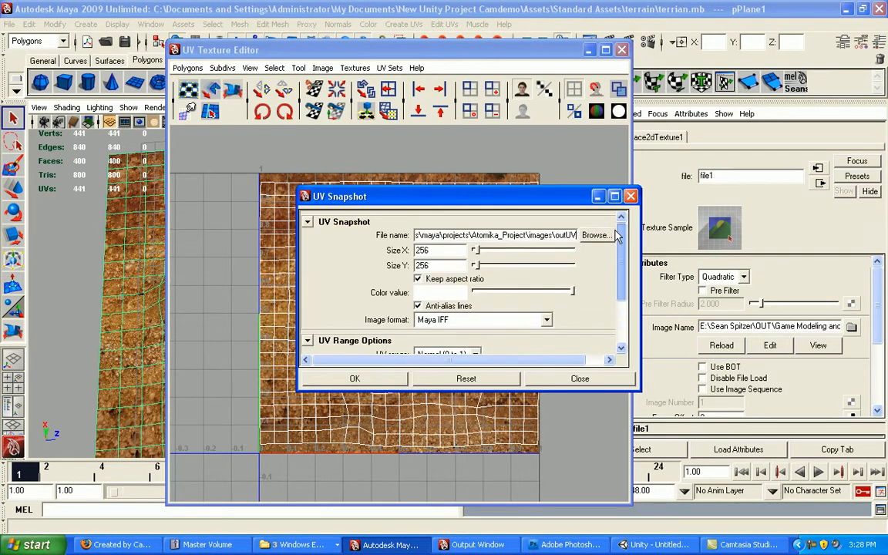
pyautogui.moveTo(386, 198); pyautogui.dragTo(331, 151)
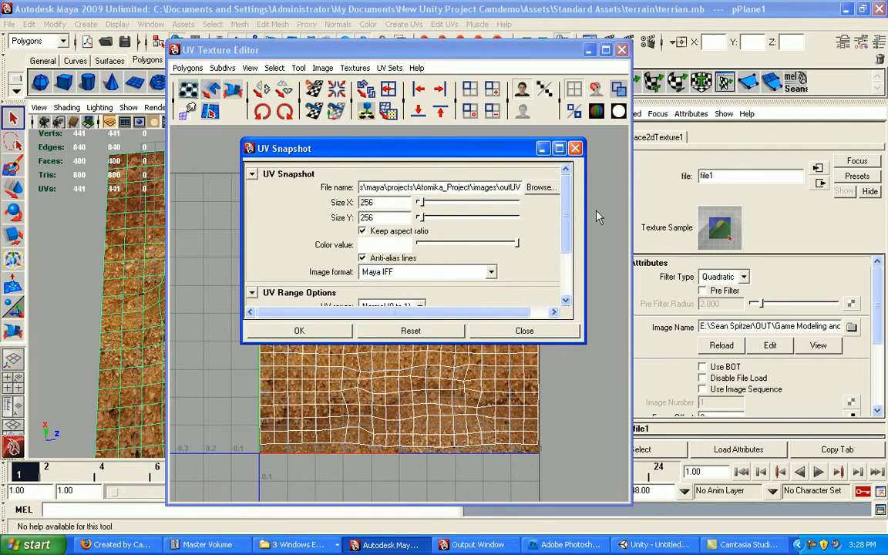
pyautogui.moveTo(566, 217); pyautogui.dragTo(567, 195)
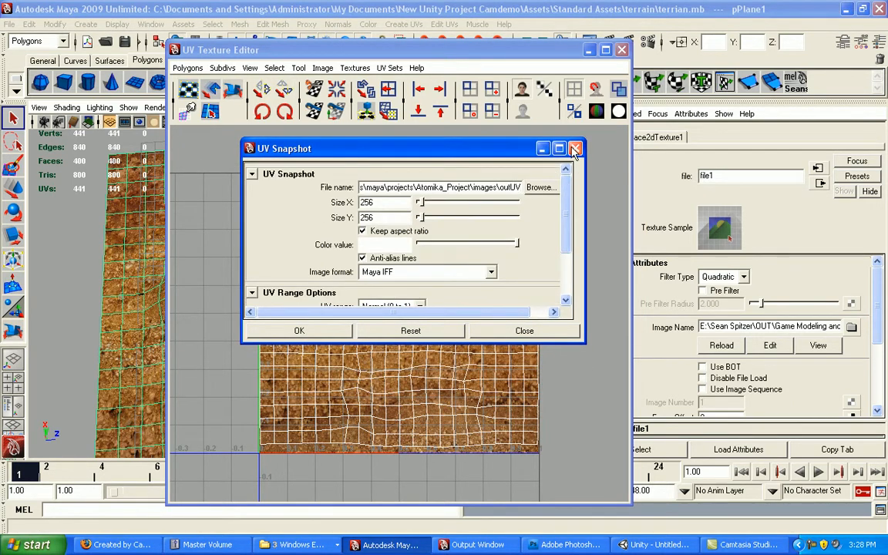
pyautogui.scroll(-1, 574, 199)
pyautogui.scroll(1, 574, 198)
pyautogui.click(506, 330)
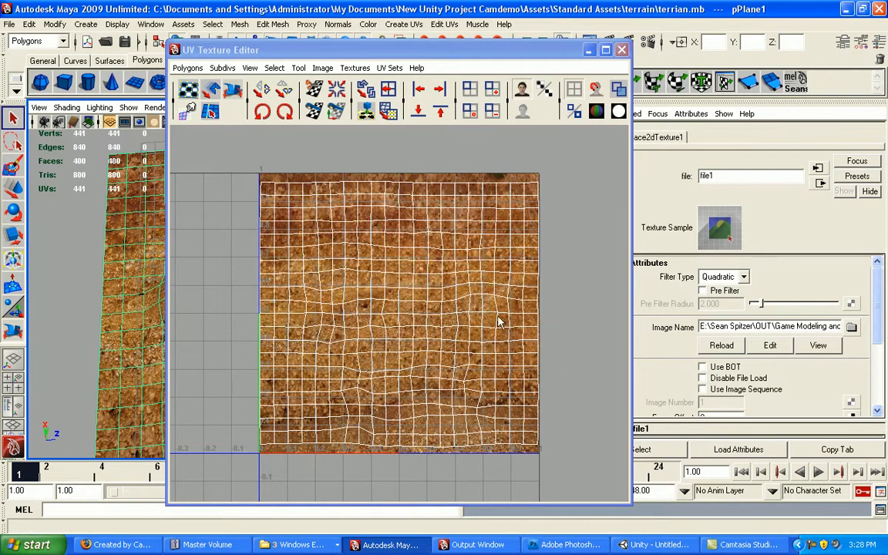
pyautogui.moveTo(413, 51); pyautogui.dragTo(367, 67)
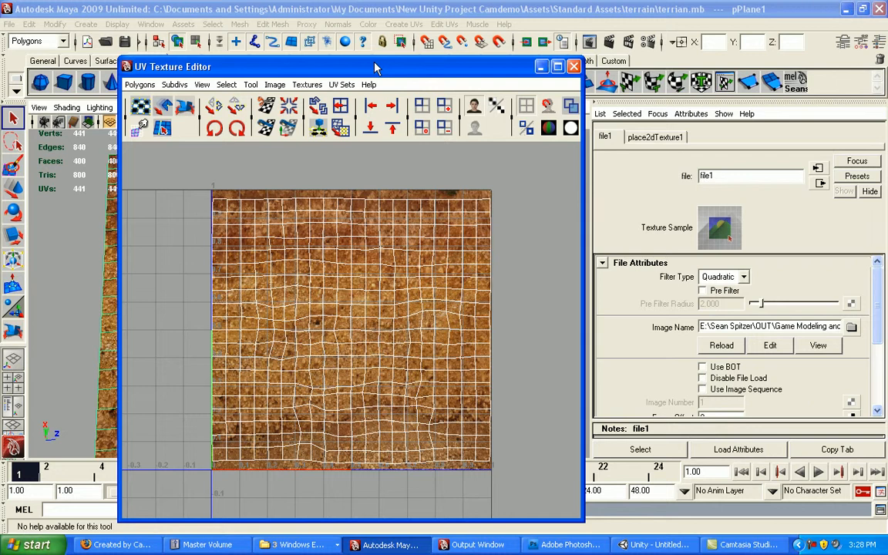
pyautogui.click(576, 65)
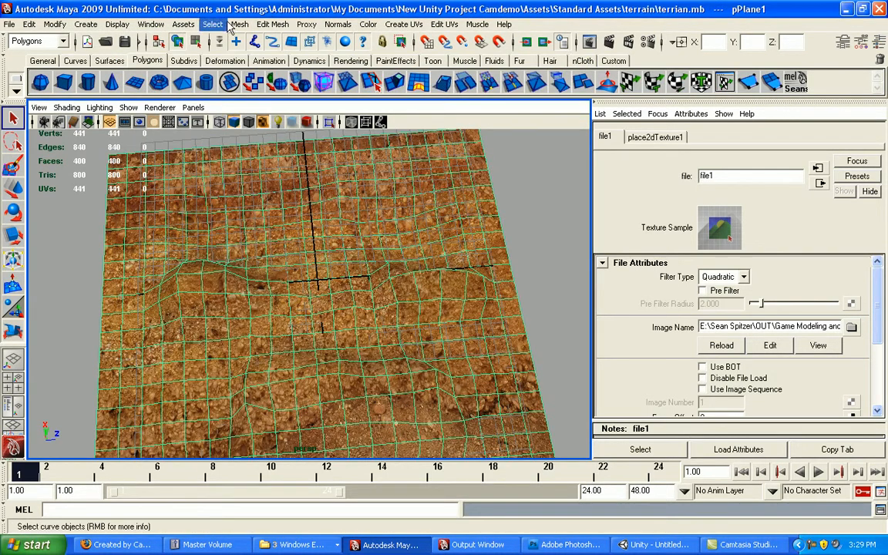
# - Switch the command set to Rendering and look through the available texturing commands
pyautogui.click(64, 42)
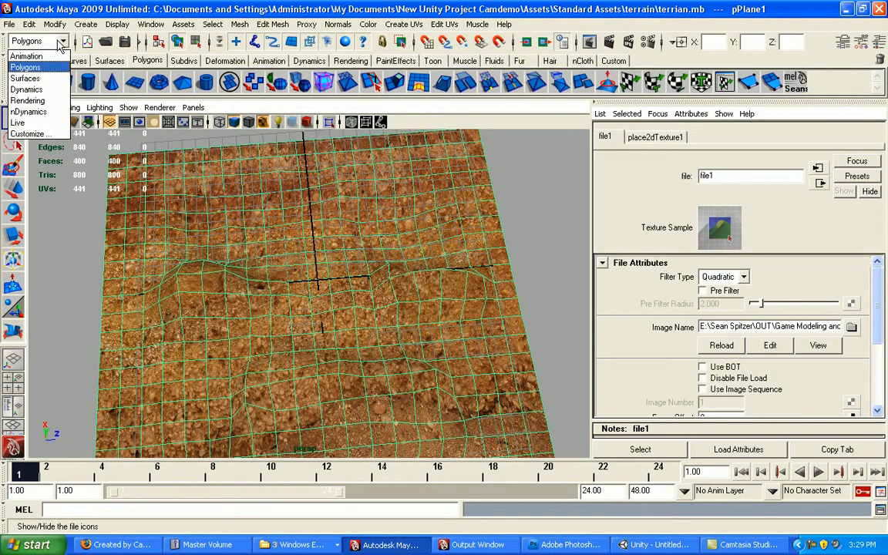
pyautogui.click(30, 101)
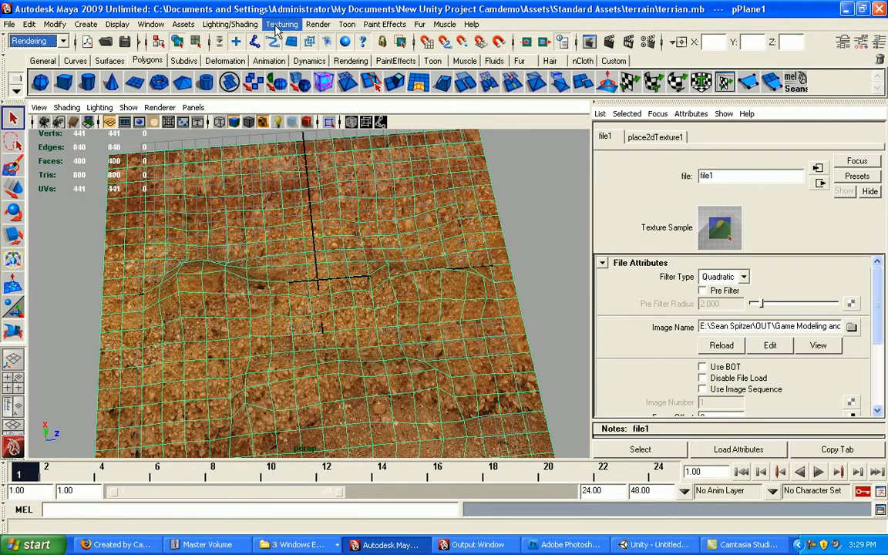
pyautogui.click(282, 24)
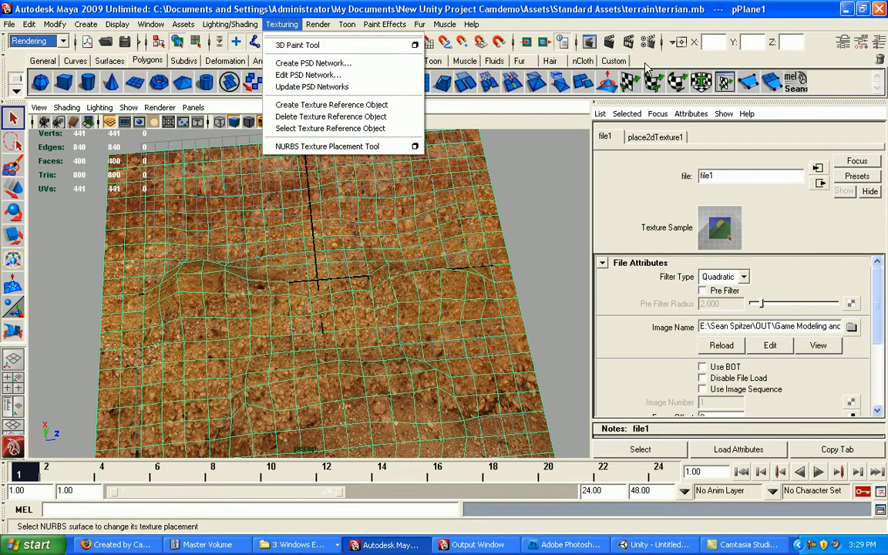
pyautogui.click(683, 7)
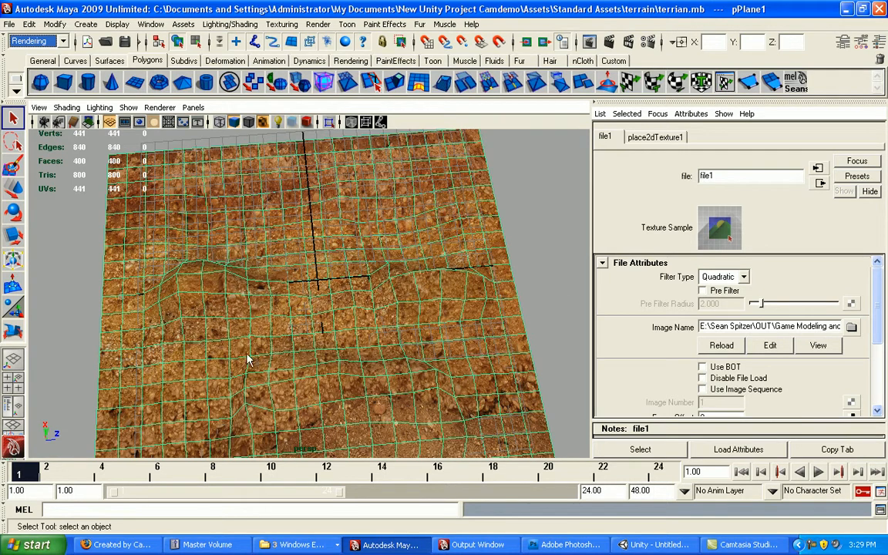
# - Select the terrain plane and open the Create PSD Network options for it
pyautogui.click(324, 236)
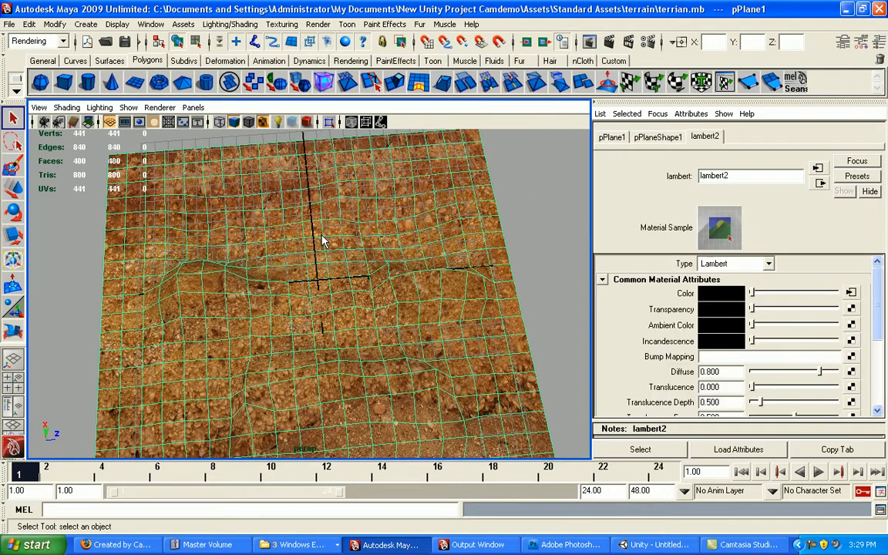
pyautogui.keyDown('alt'); pyautogui.moveTo(339, 247); pyautogui.dragTo(427, 166); pyautogui.keyUp('alt')
pyautogui.keyDown('alt'); pyautogui.moveTo(406, 283); pyautogui.dragTo(361, 293); pyautogui.keyUp('alt')
pyautogui.keyDown('alt'); pyautogui.moveTo(360, 293); pyautogui.dragTo(343, 260, button='middle'); pyautogui.keyUp('alt')
pyautogui.keyDown('alt'); pyautogui.moveTo(342, 260); pyautogui.dragTo(297, 249, button='right'); pyautogui.keyUp('alt')
pyautogui.keyDown('alt'); pyautogui.moveTo(295, 254); pyautogui.dragTo(307, 244, button='middle'); pyautogui.keyUp('alt')
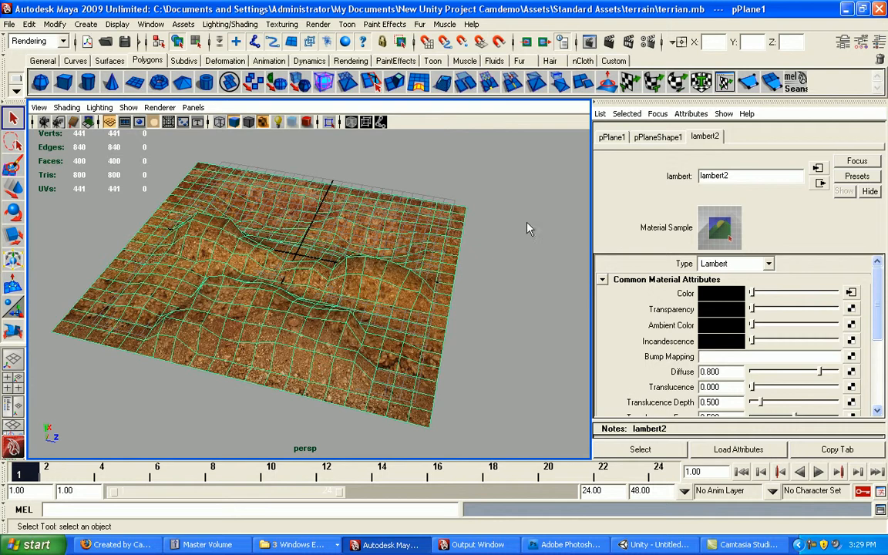
pyautogui.click(279, 25)
pyautogui.click(308, 62)
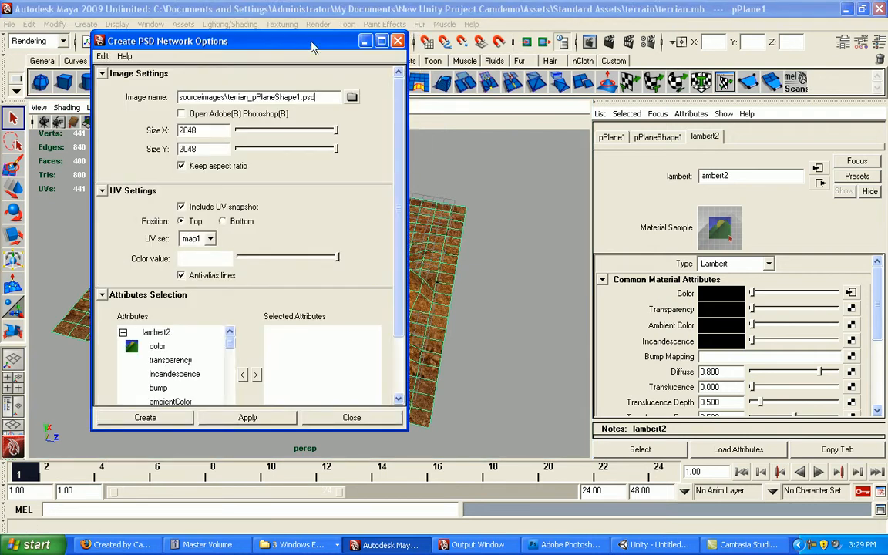
pyautogui.moveTo(286, 42); pyautogui.dragTo(423, 84)
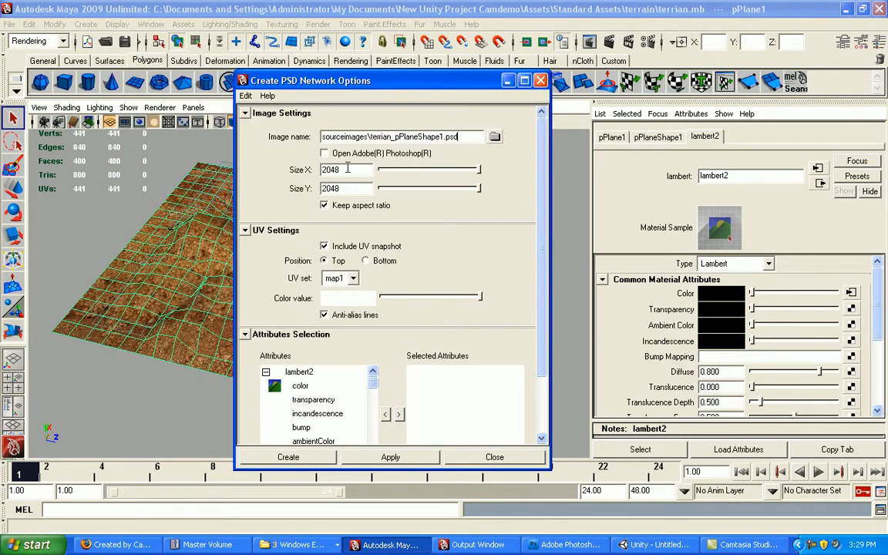
# - Set the PSD image size to 1024 by 1024 with the aspect ratio kept
pyautogui.moveTo(349, 170); pyautogui.dragTo(295, 170)
pyautogui.press('Tab')
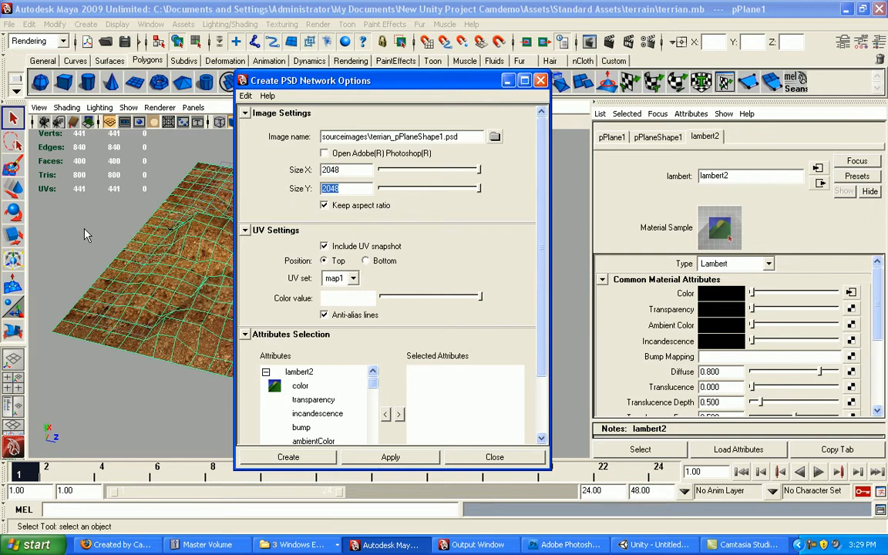
pyautogui.moveTo(385, 84); pyautogui.dragTo(316, 71)
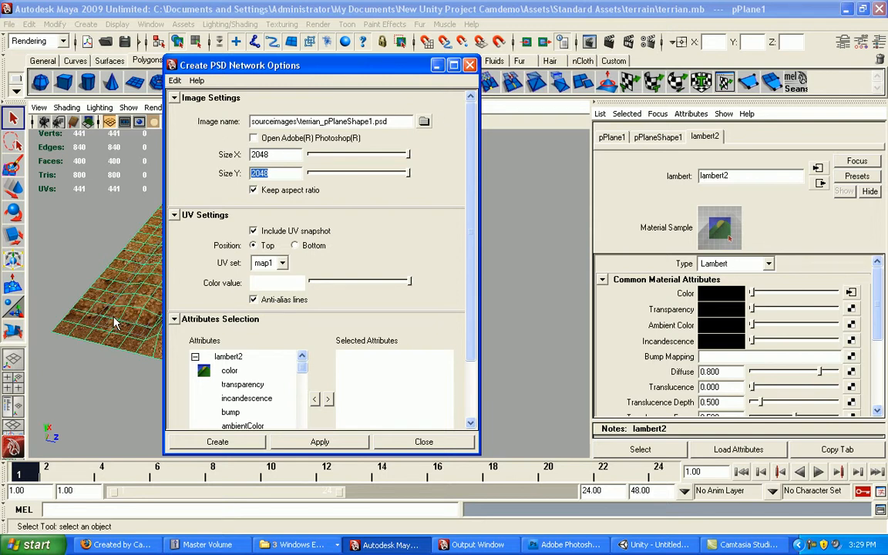
pyautogui.click(279, 155)
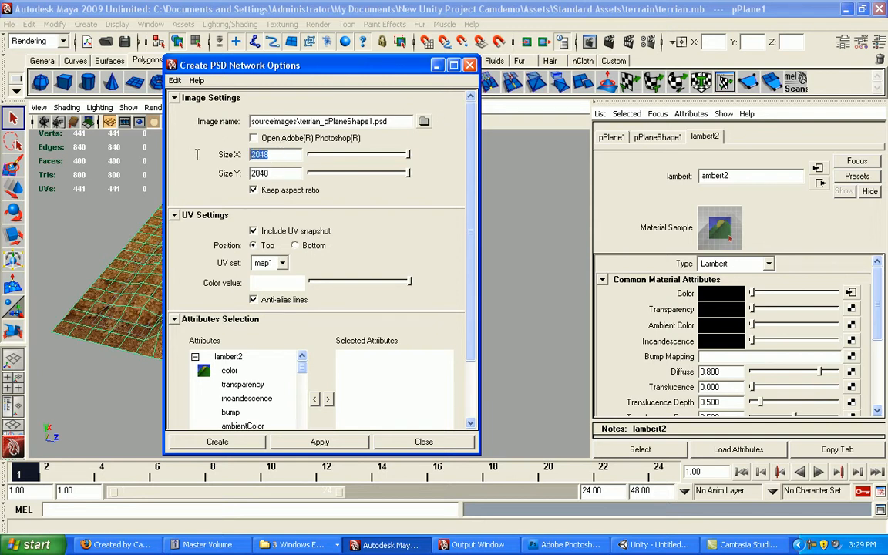
pyautogui.write('10')
pyautogui.press('Tab')
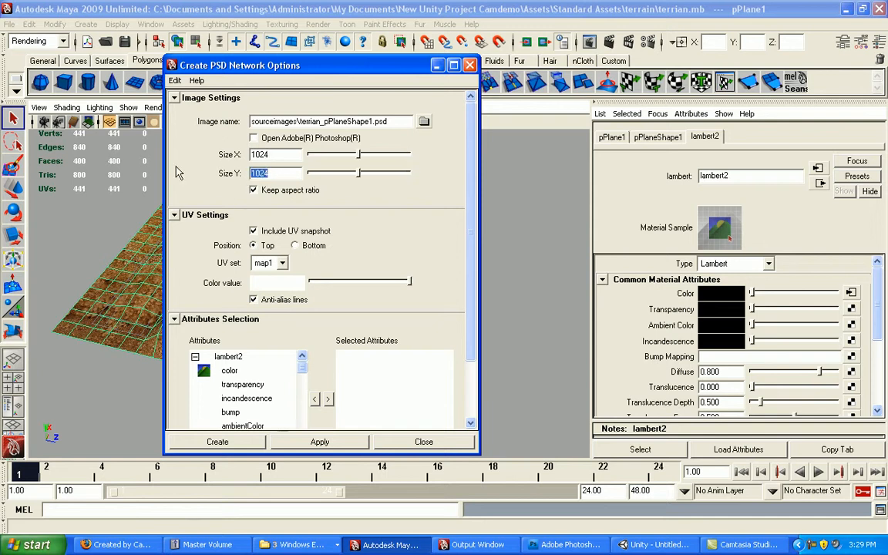
# - Assign a new Lambert material to the terrain plane while keeping the Create PSD Network options open
pyautogui.moveTo(264, 66); pyautogui.dragTo(513, 52)
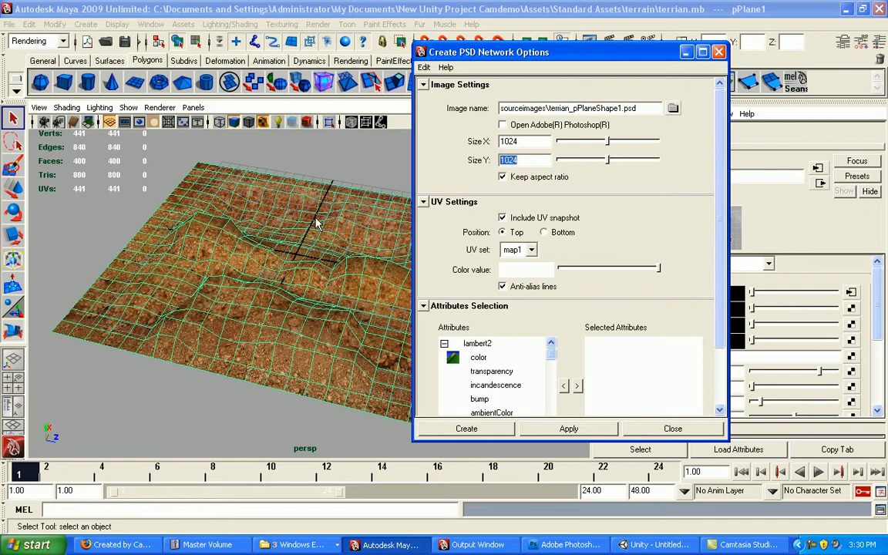
pyautogui.click(240, 273)
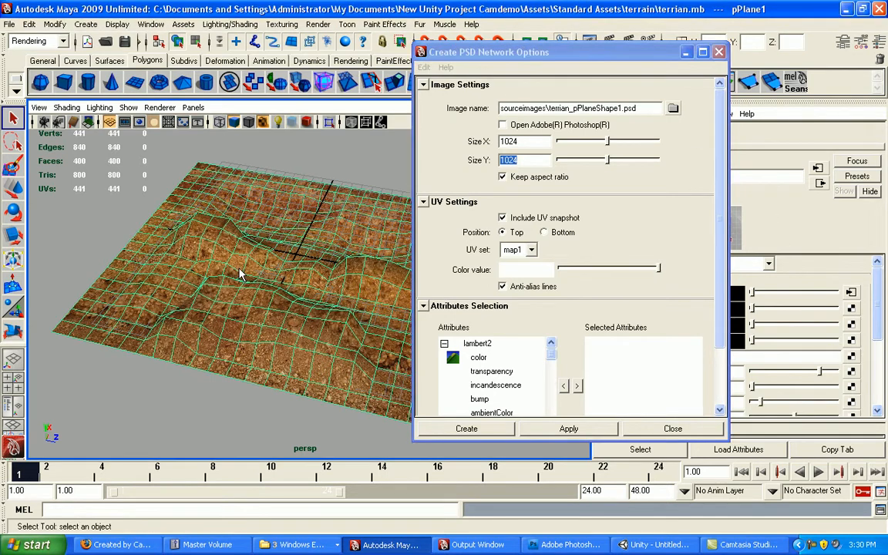
pyautogui.moveTo(240, 274); pyautogui.dragTo(358, 53, button='right')
pyautogui.moveTo(526, 51); pyautogui.dragTo(630, 39)
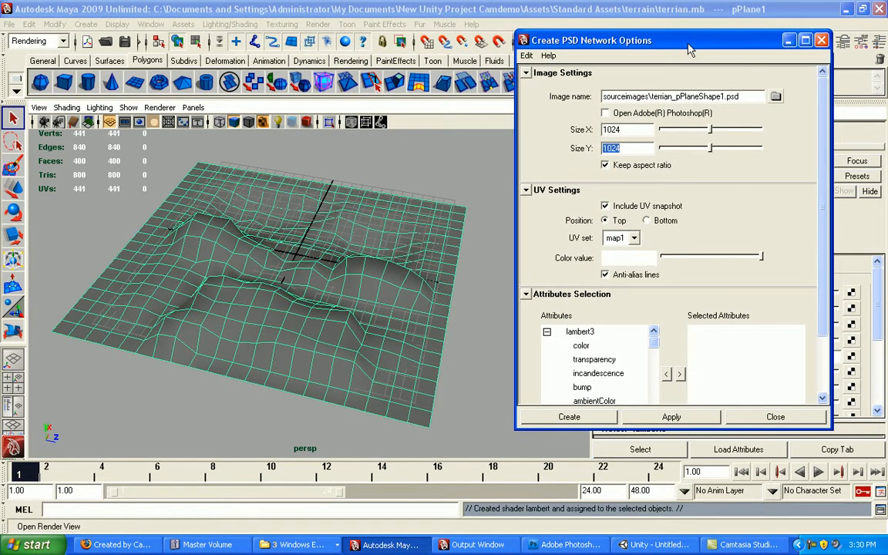
pyautogui.moveTo(692, 49); pyautogui.dragTo(685, 49)
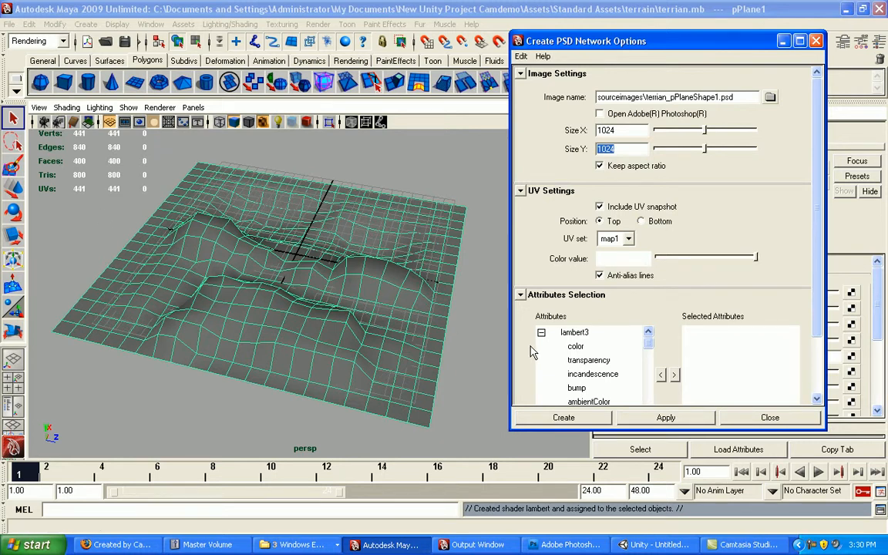
pyautogui.moveTo(655, 46); pyautogui.dragTo(647, 42)
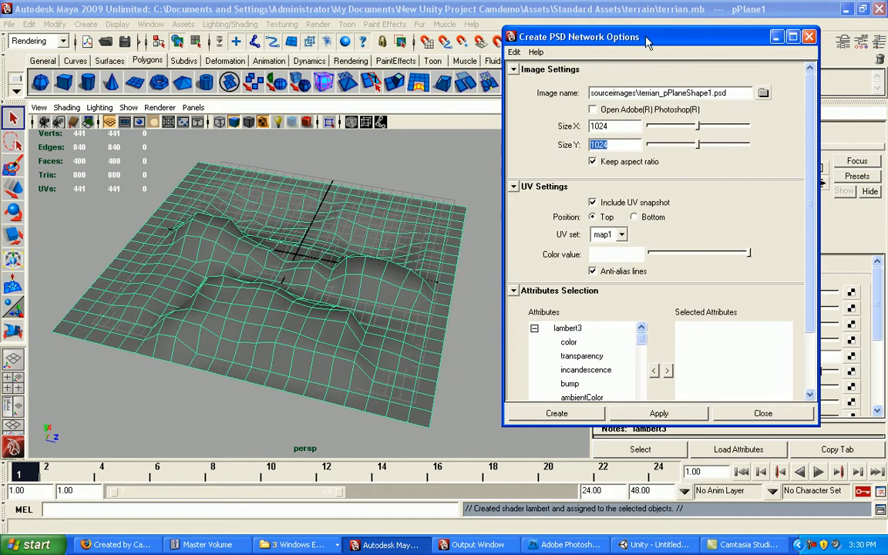
# - Add the new Lambert material's color attribute to the PSD network's selected attributes
pyautogui.click(583, 344)
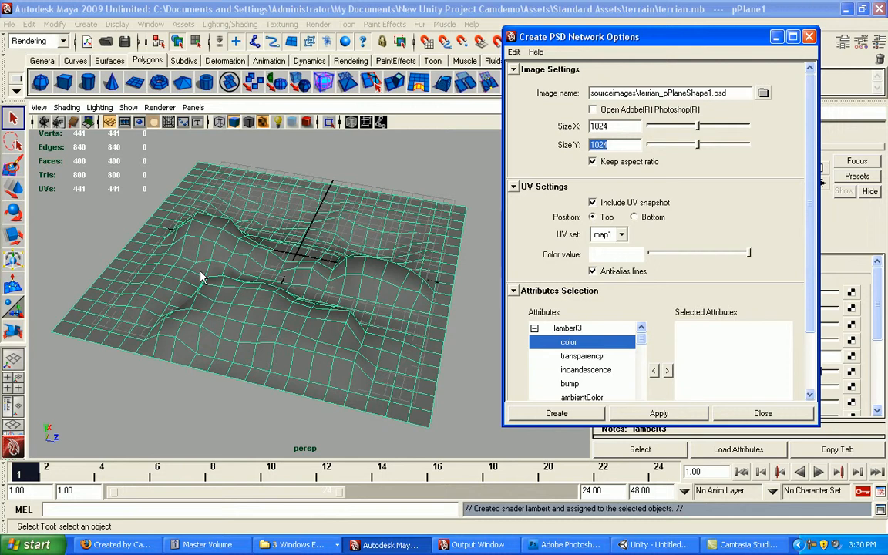
pyautogui.moveTo(545, 36); pyautogui.dragTo(538, 29)
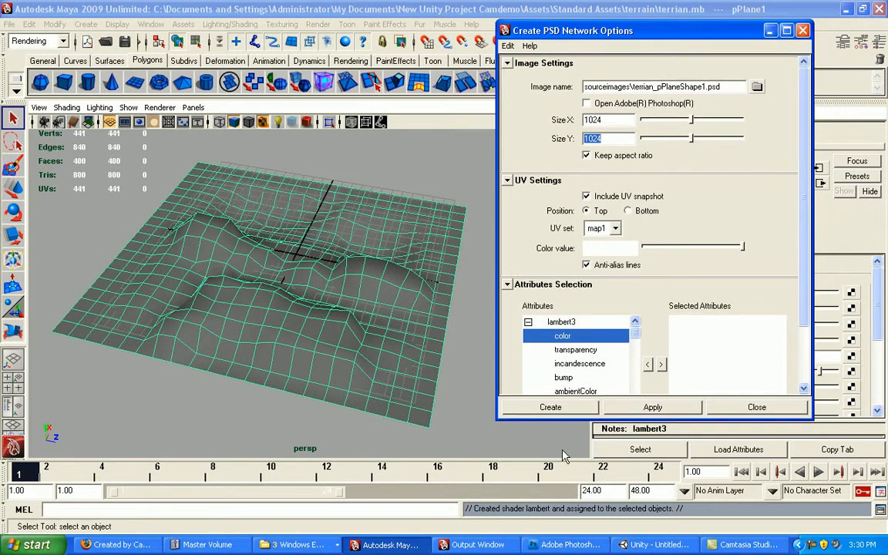
pyautogui.moveTo(636, 334)
pyautogui.mouseDown()
pyautogui.moveTo(638, 373)
pyautogui.moveTo(635, 330)
pyautogui.mouseUp()
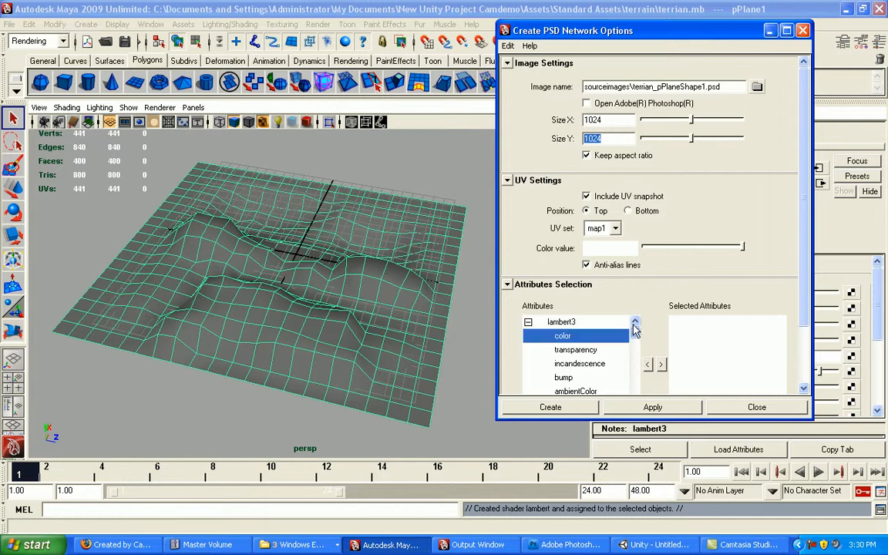
pyautogui.click(661, 363)
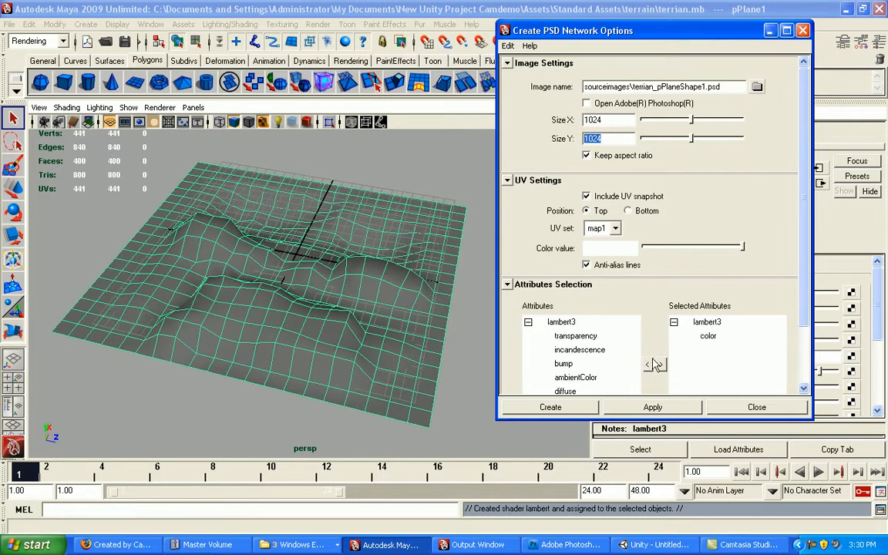
pyautogui.click(704, 337)
pyautogui.moveTo(531, 30); pyautogui.dragTo(430, 18)
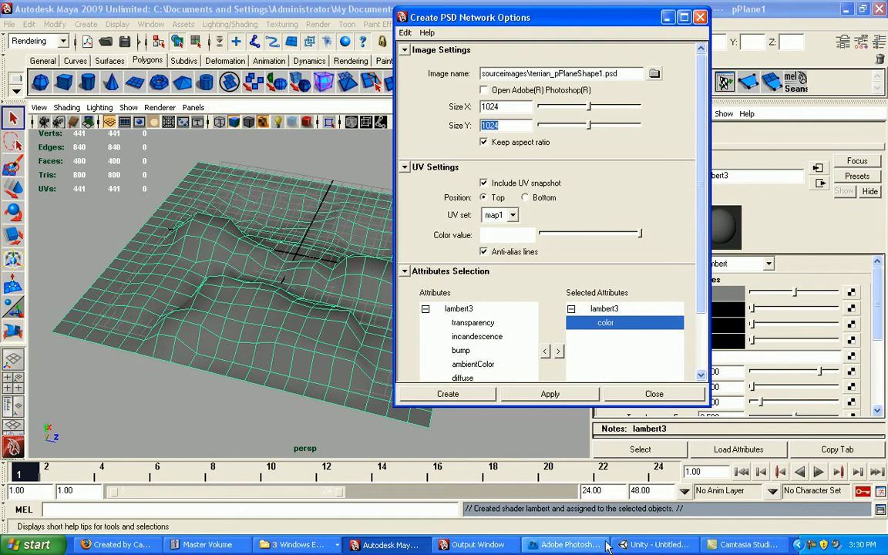
# - Switch to Unity and close it, saving the scene as pimp in the New Unity Project Camdemo folder
pyautogui.click(649, 548)
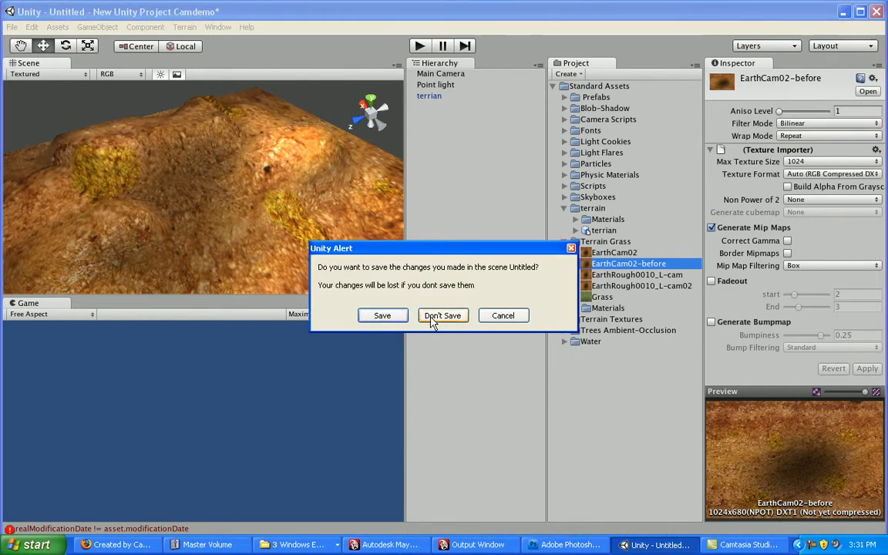
pyautogui.click(385, 317)
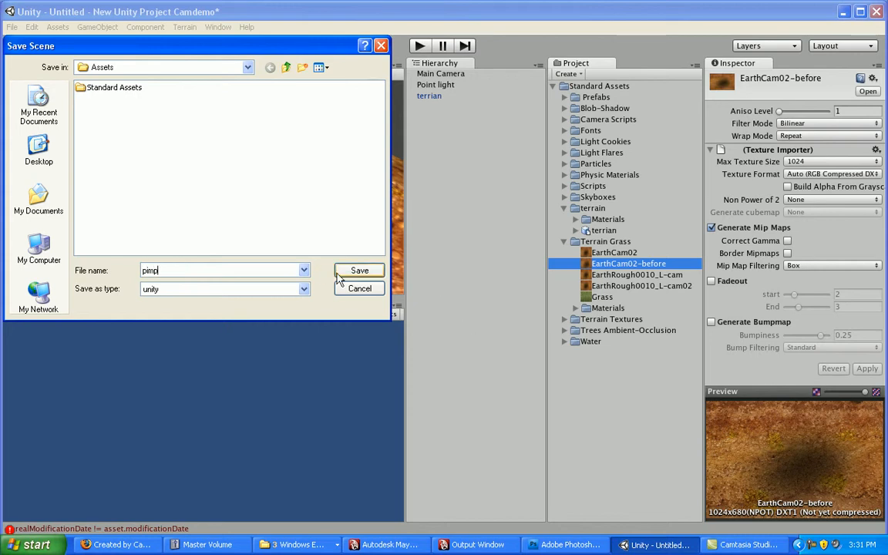
pyautogui.click(247, 67)
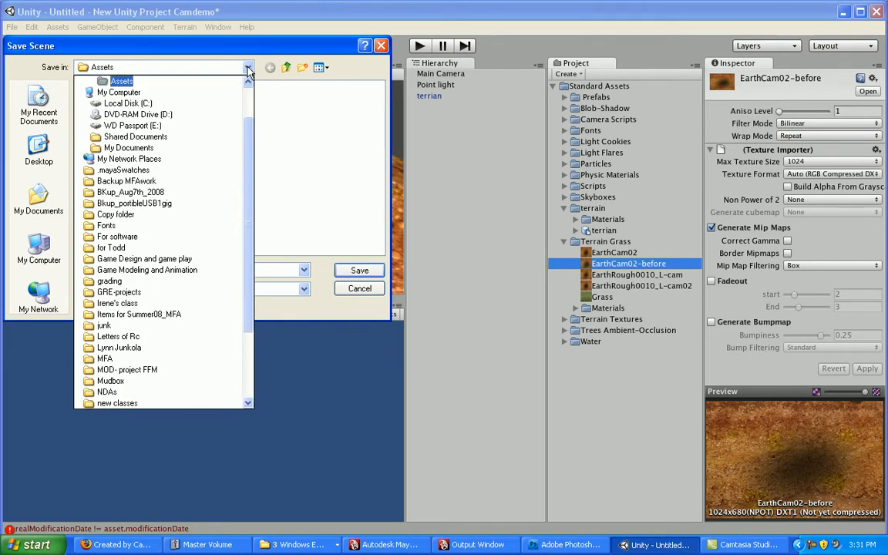
pyautogui.click(246, 82)
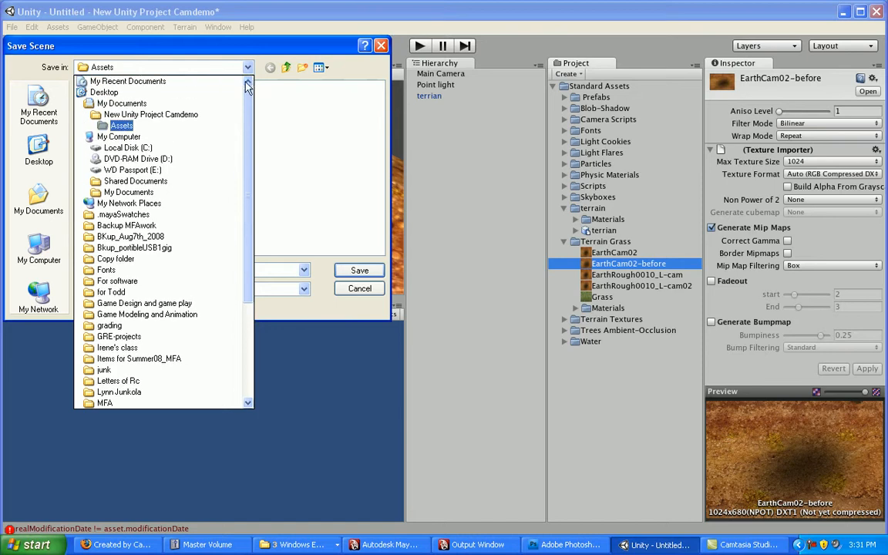
pyautogui.click(177, 114)
pyautogui.click(357, 273)
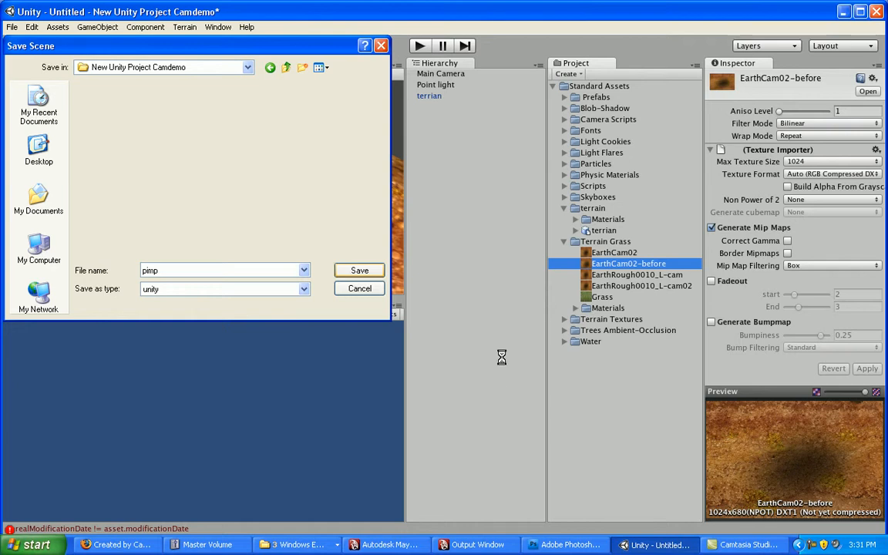
# - Switch back to Maya and browse to the Desktop as the location for the PSD network's image file
pyautogui.click(565, 545)
pyautogui.click(385, 545)
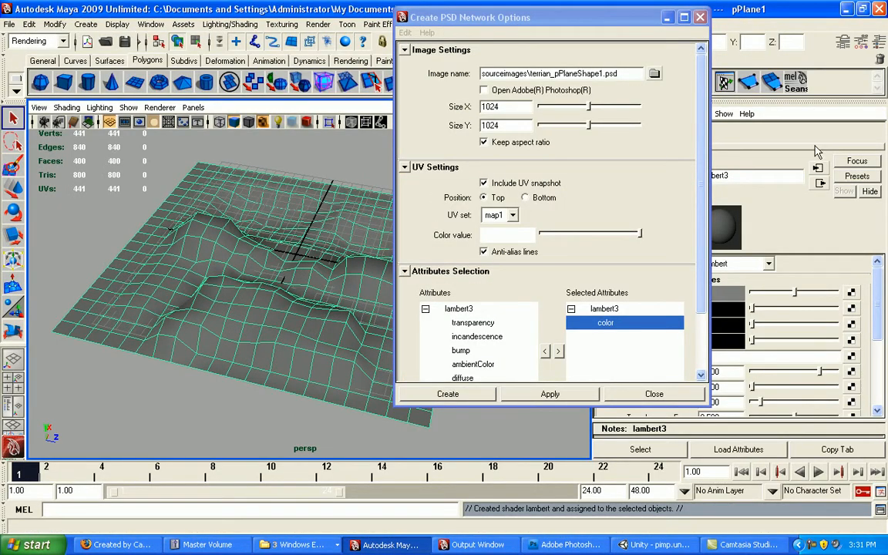
pyautogui.click(654, 74)
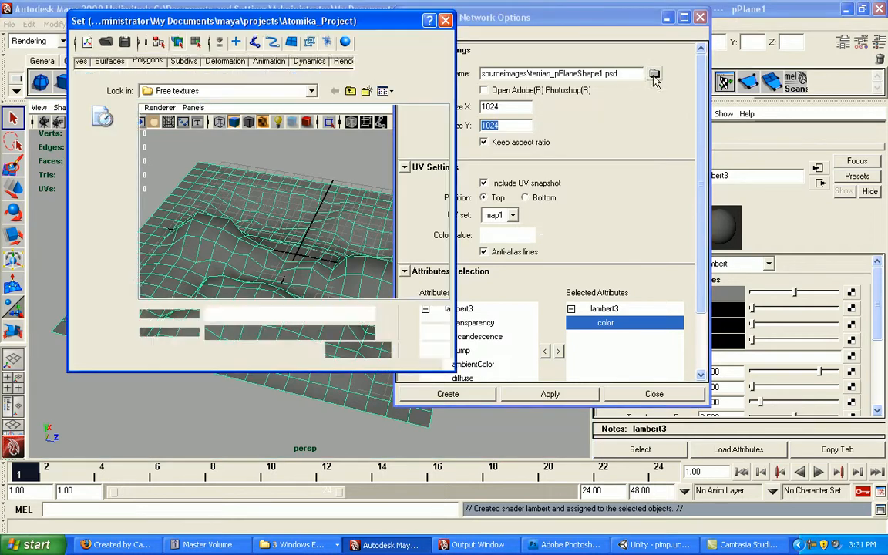
pyautogui.click(291, 90)
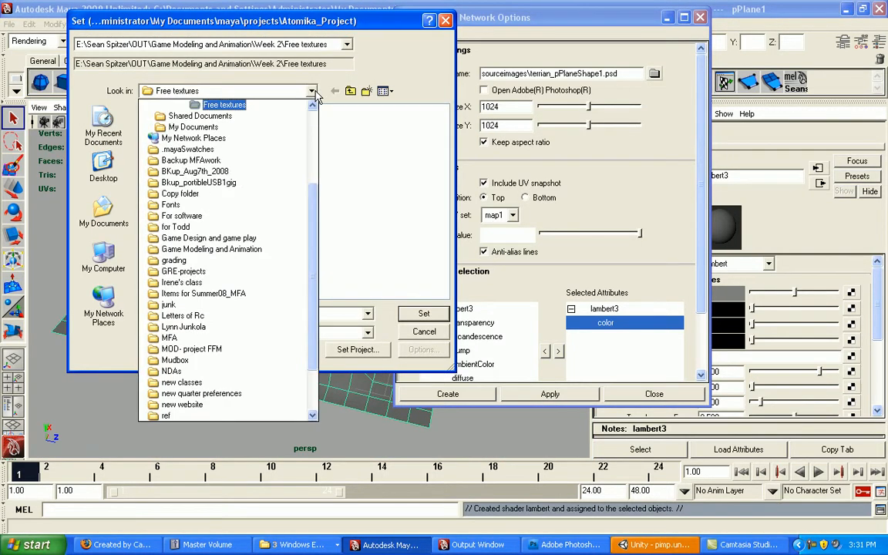
pyautogui.click(312, 106)
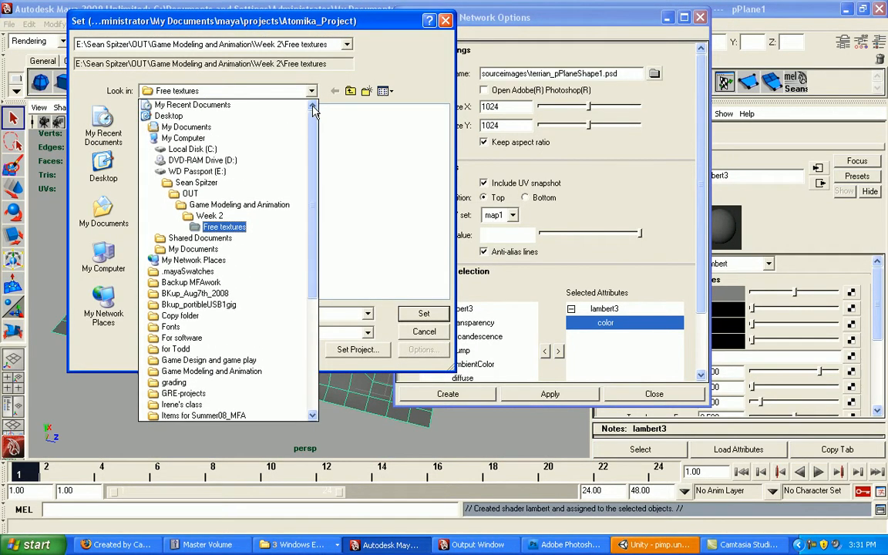
pyautogui.click(228, 117)
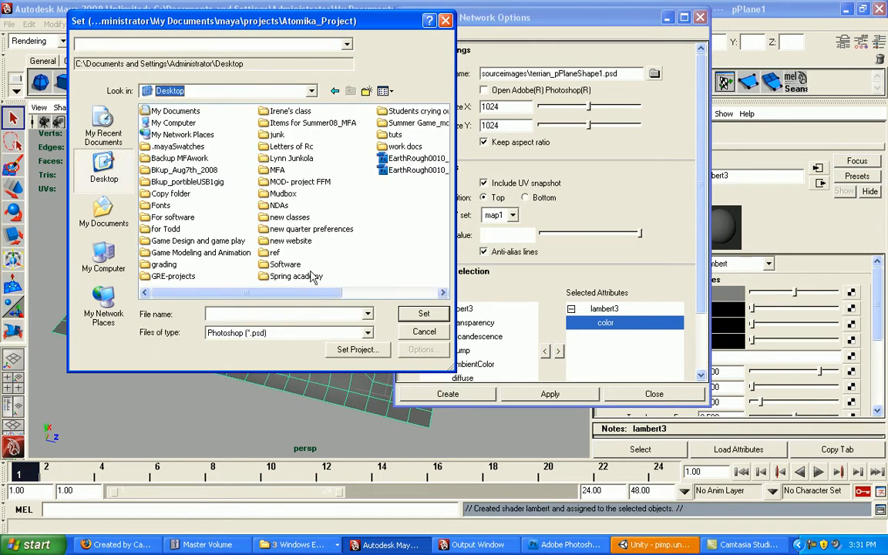
# - Name the PSD image earth and create the PSD network for the terrain plane
pyautogui.click(250, 314)
pyautogui.write('earth')
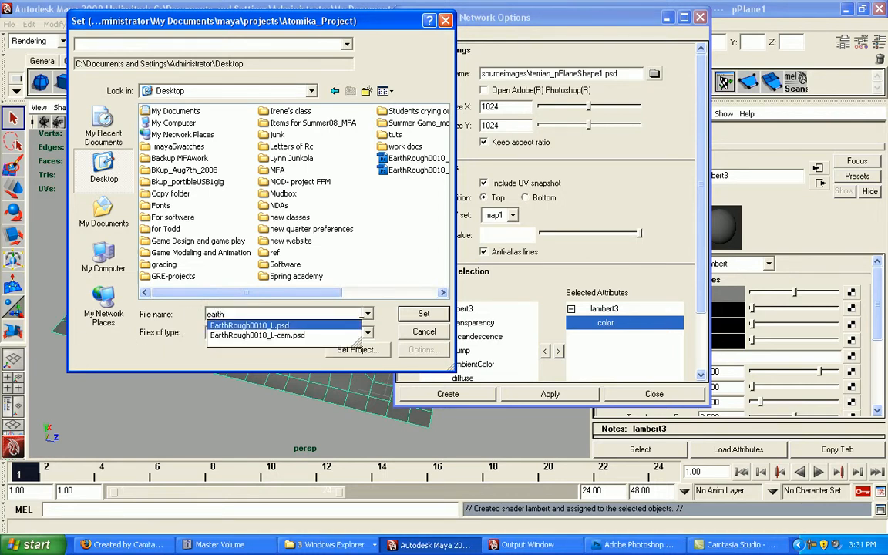
pyautogui.click(384, 311)
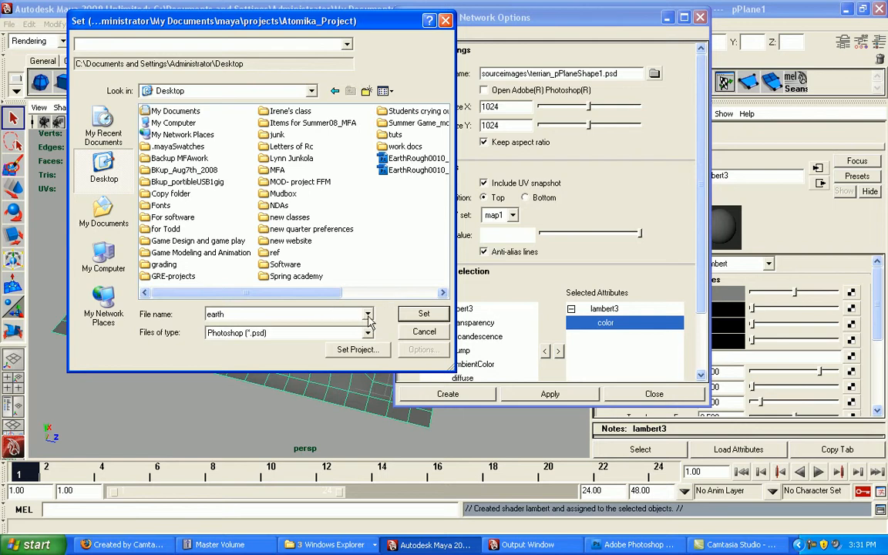
pyautogui.click(422, 315)
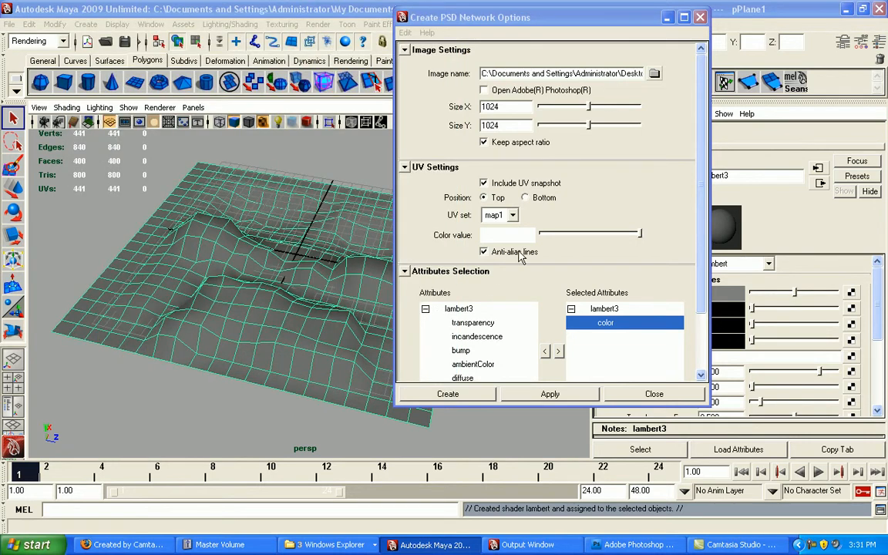
pyautogui.scroll(-3, 705, 203)
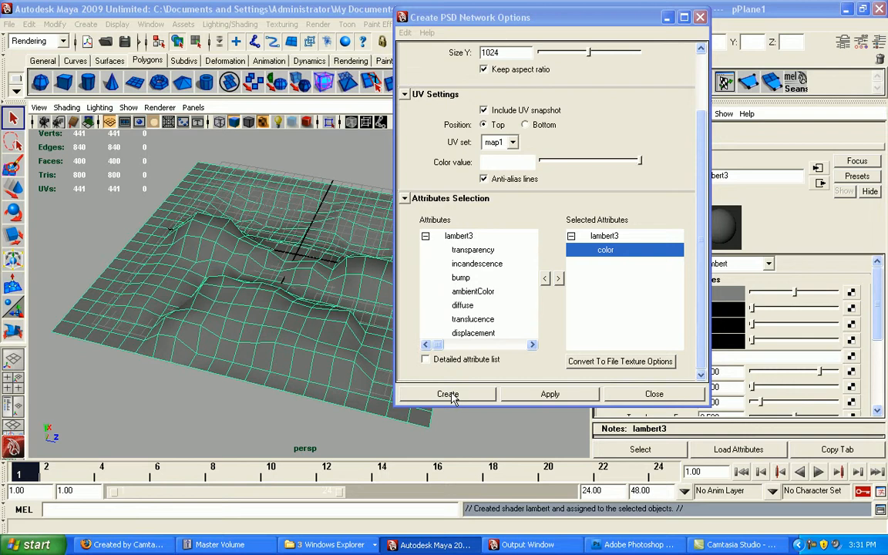
pyautogui.click(447, 394)
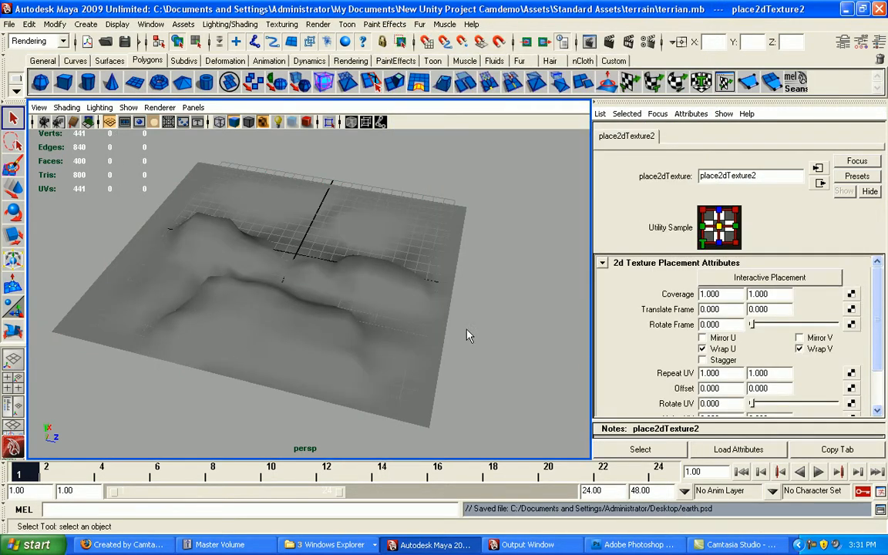
# - Switch to Photoshop and open the earth PSD file from the Desktop
pyautogui.click(635, 544)
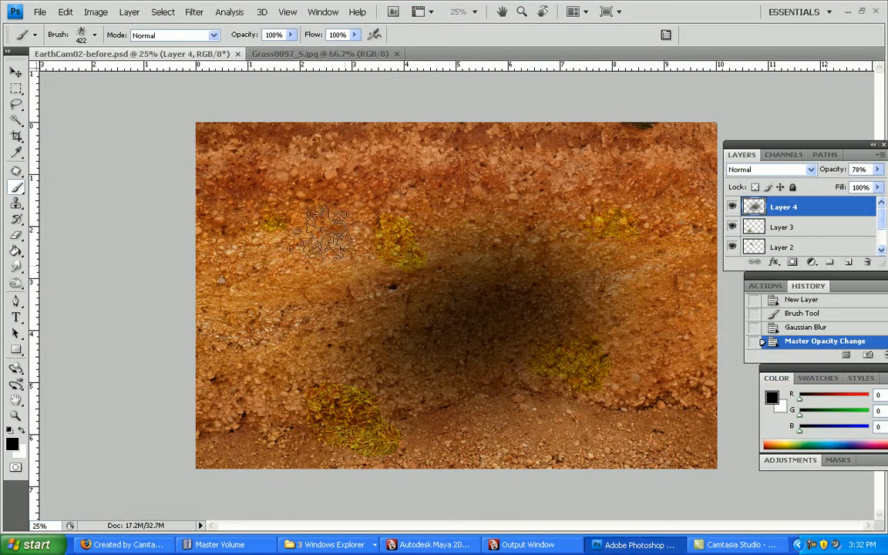
pyautogui.click(39, 12)
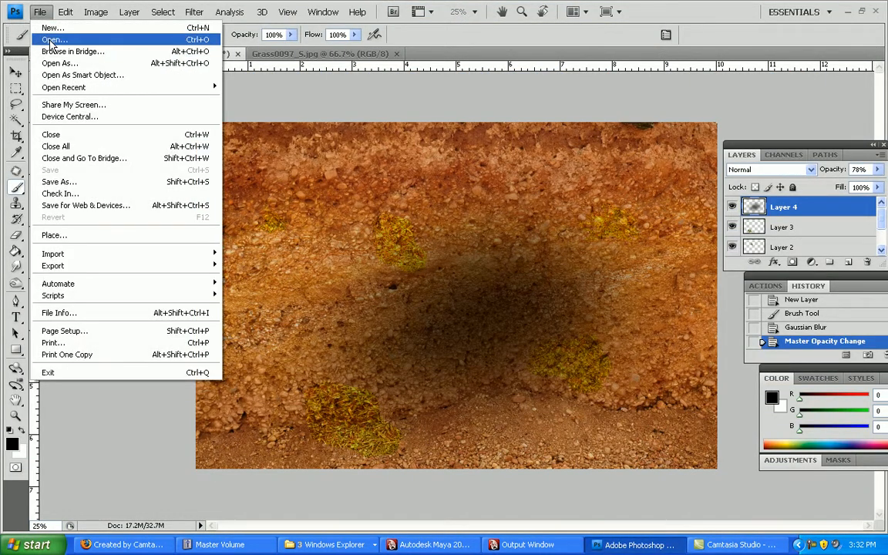
pyautogui.hotkey('ctrl', 'o')
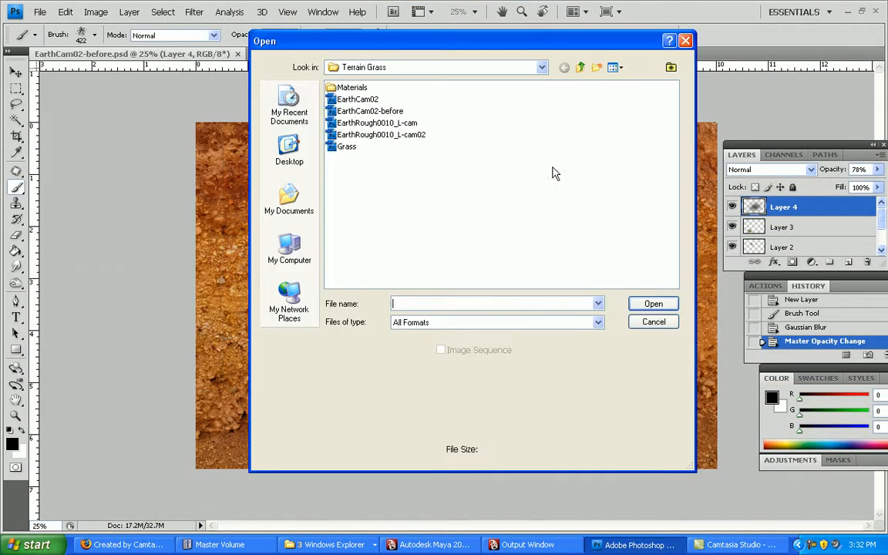
pyautogui.click(584, 68)
pyautogui.click(585, 69)
pyautogui.click(584, 68)
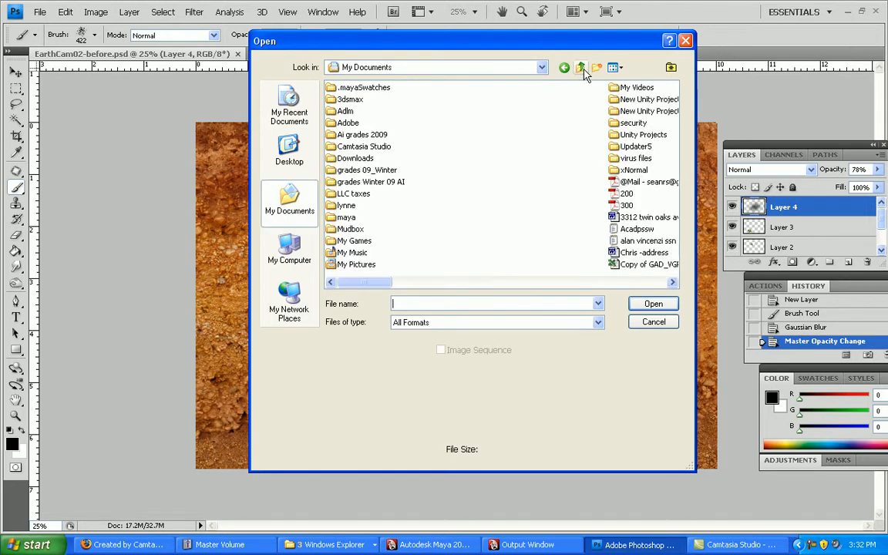
pyautogui.click(579, 67)
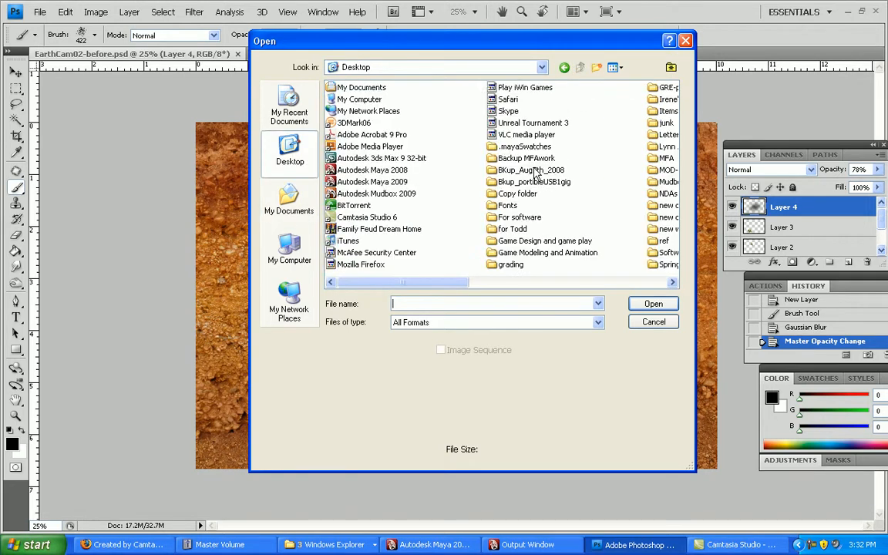
pyautogui.scroll(-3, 529, 179)
pyautogui.scroll(-2, 526, 185)
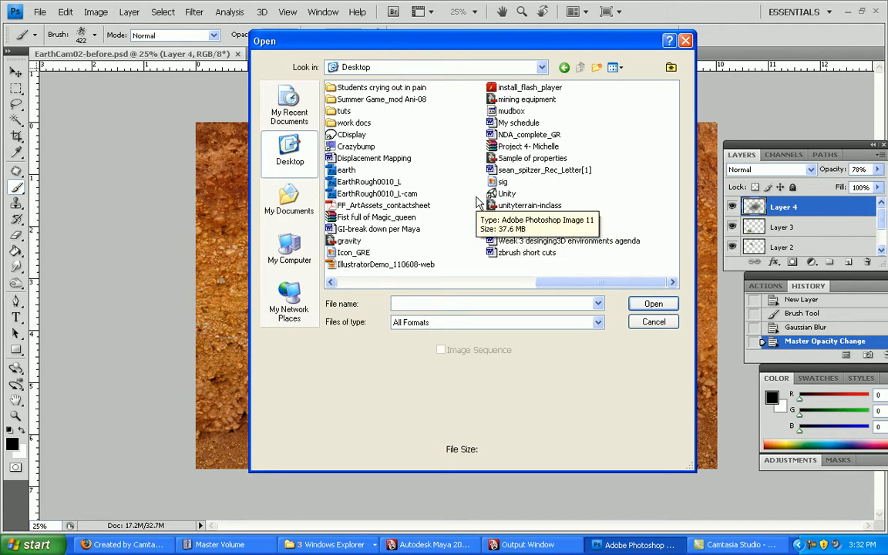
pyautogui.click(343, 171)
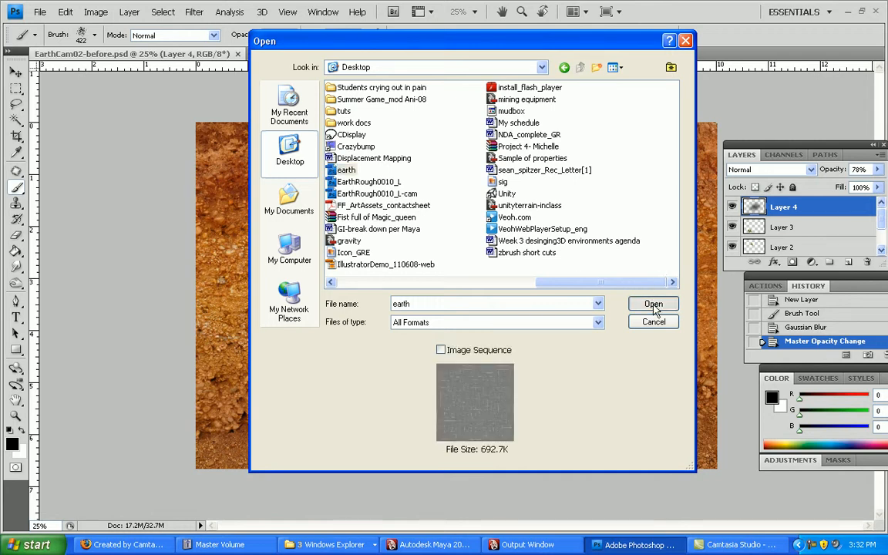
pyautogui.click(653, 304)
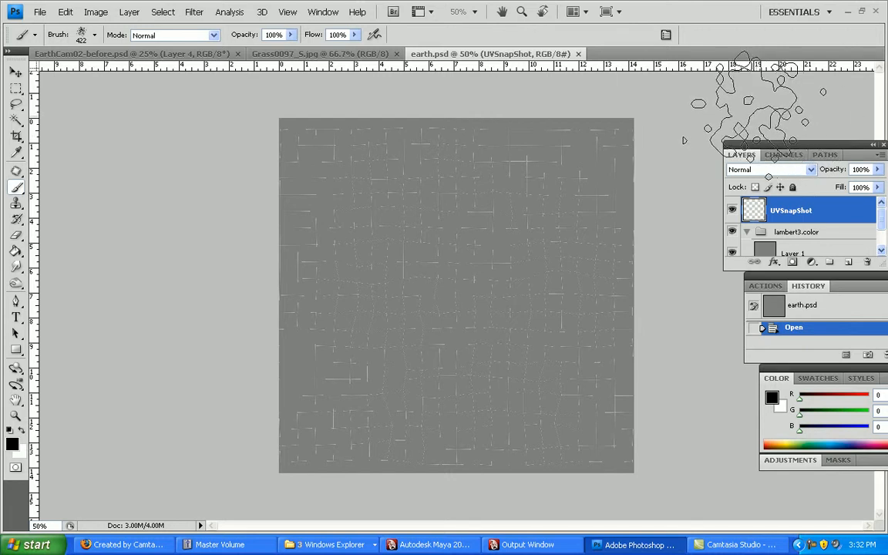
# - Move the layers palette clear of the screen edge and select Layer 1 in the lambert3.color group
pyautogui.moveTo(804, 148); pyautogui.dragTo(751, 100)
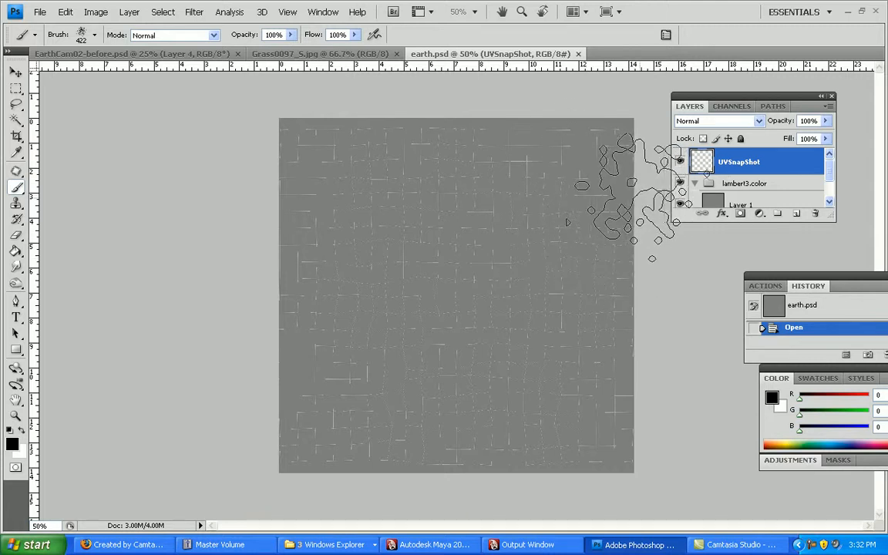
pyautogui.moveTo(830, 176); pyautogui.dragTo(831, 188)
pyautogui.click(714, 180)
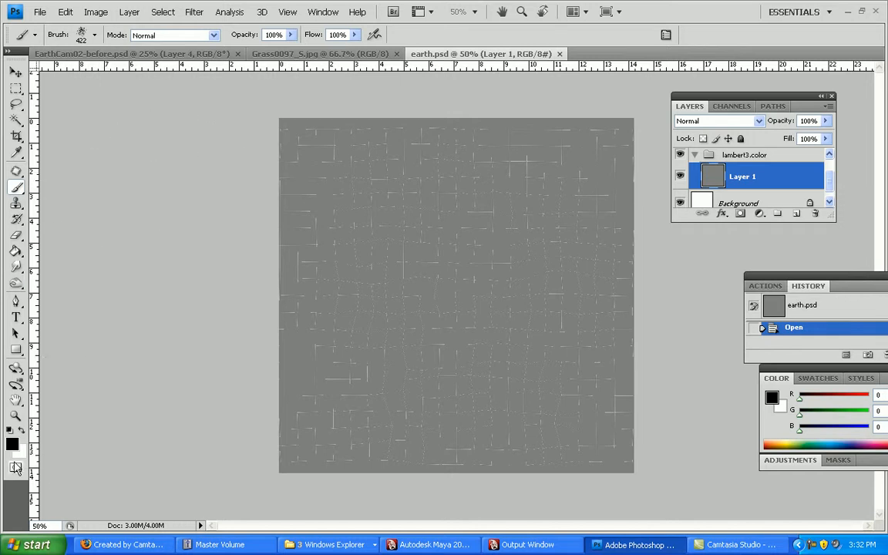
# - Set the foreground color to orange (R 255, G 192, B 0) and fill Layer 1 with it using the Paint Bucket
pyautogui.click(11, 444)
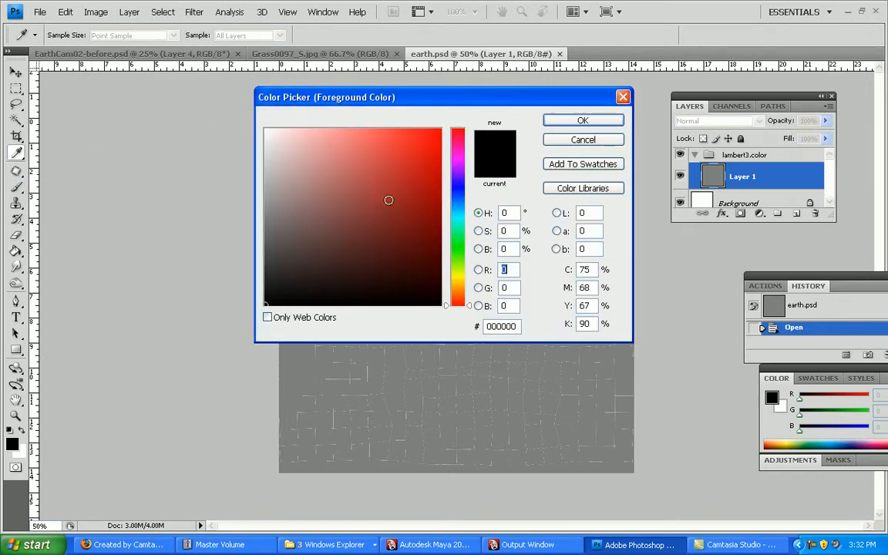
pyautogui.click(459, 283)
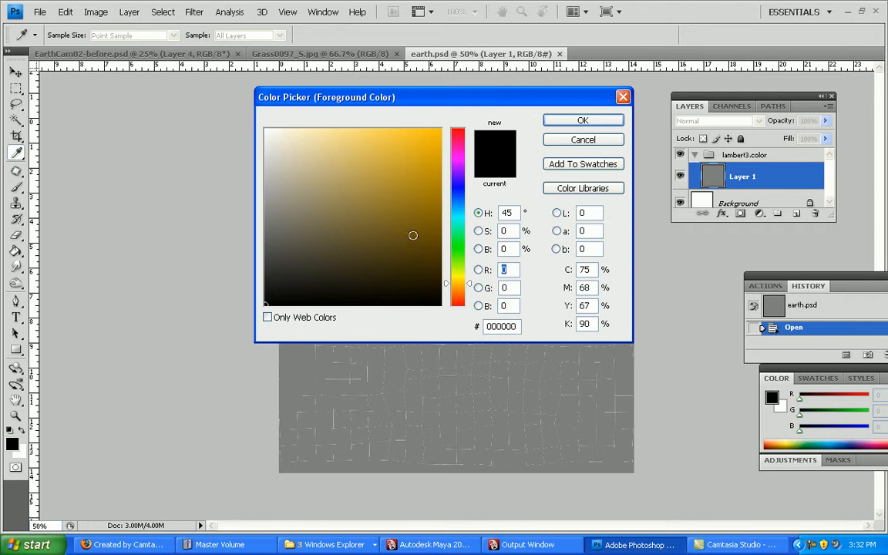
pyautogui.moveTo(413, 235); pyautogui.dragTo(444, 126)
pyautogui.click(583, 121)
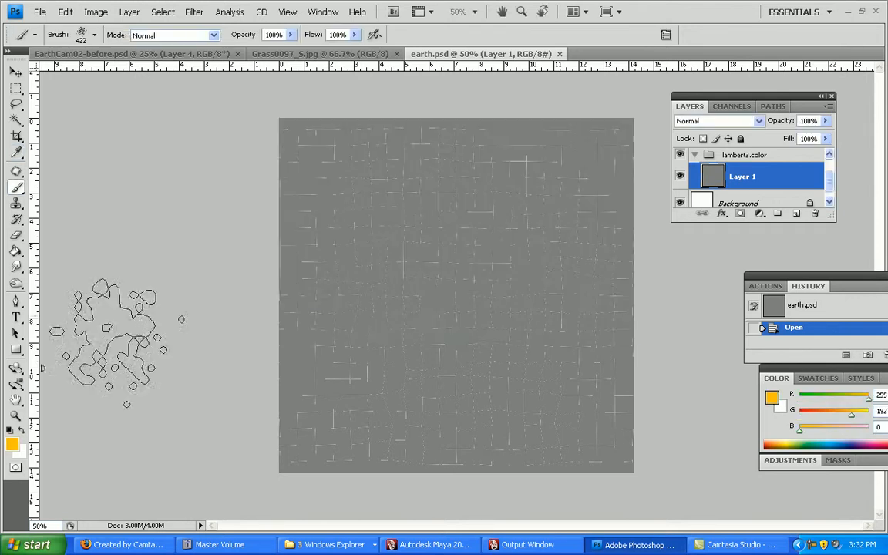
pyautogui.click(16, 250)
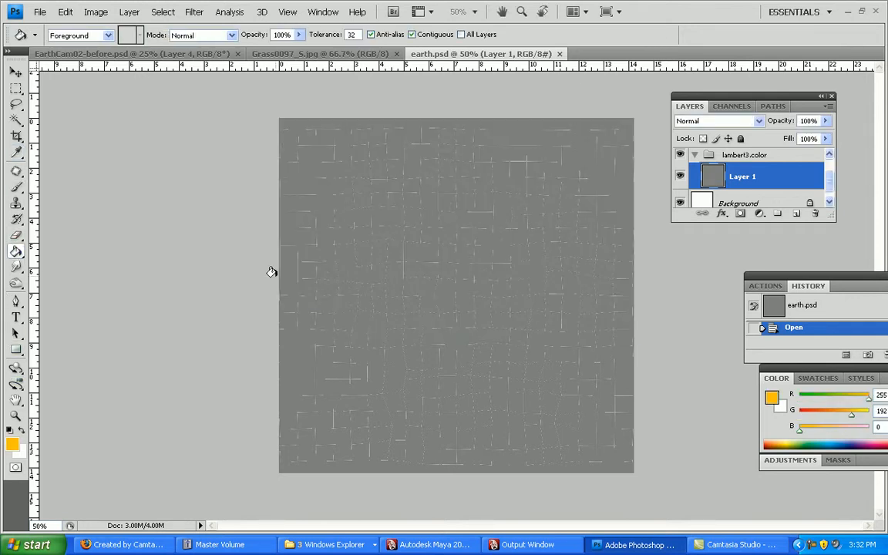
pyautogui.click(312, 260)
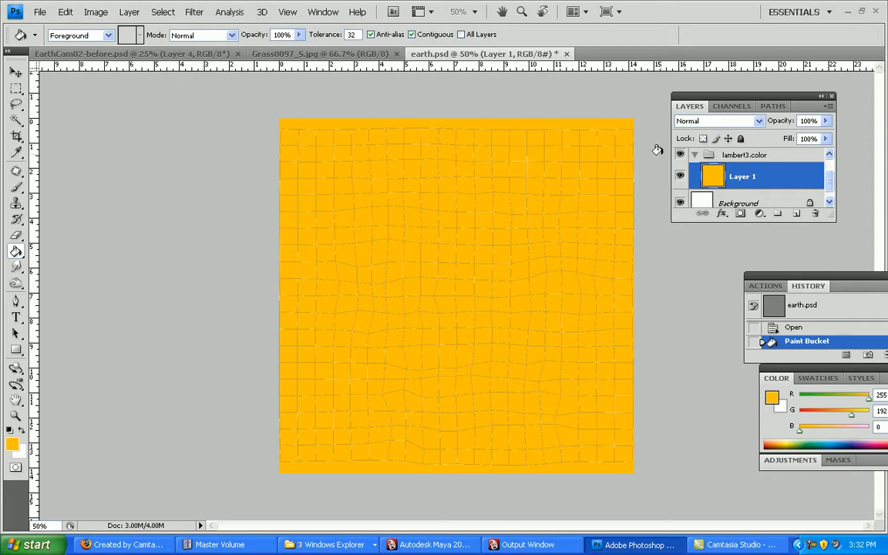
# - Hide the UVSnapShot layer briefly to check the fill, show it again and save earth.psd
pyautogui.scroll(1, 774, 182)
pyautogui.click(679, 163)
pyautogui.click(680, 164)
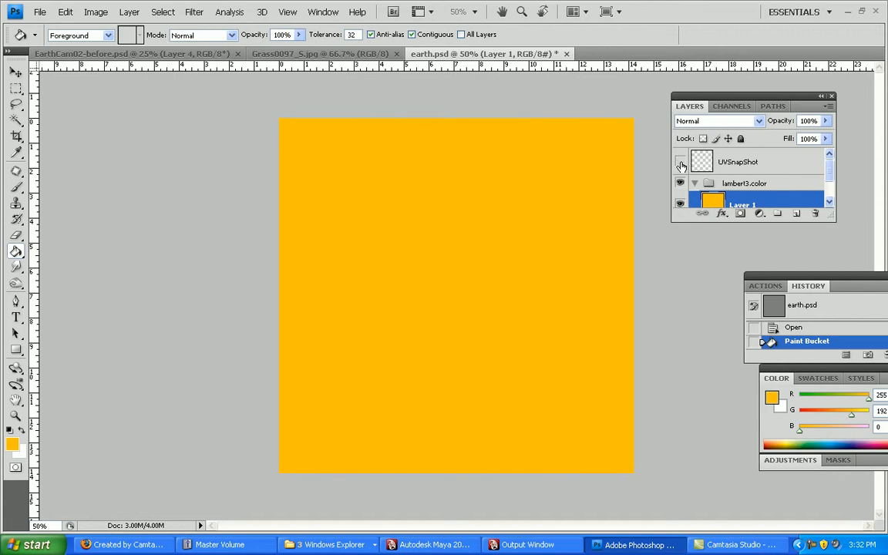
pyautogui.click(679, 162)
pyautogui.click(39, 12)
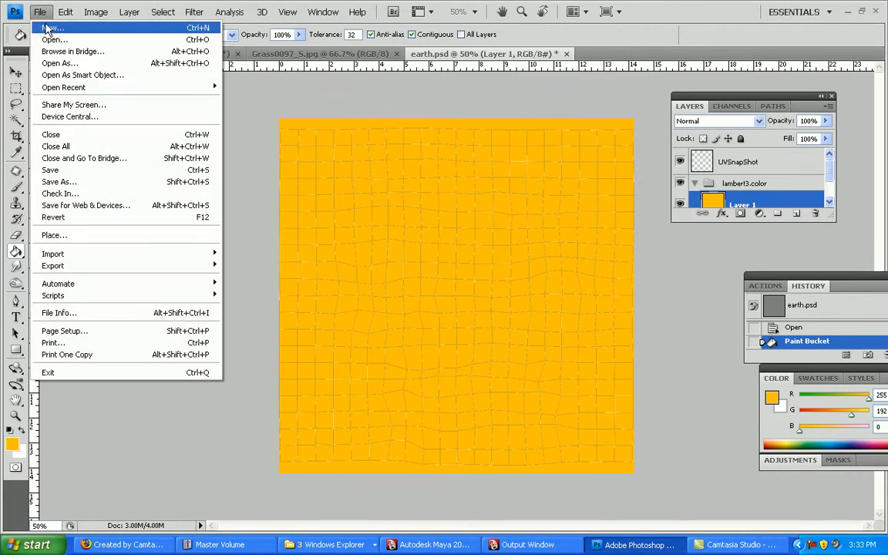
pyautogui.click(95, 168)
# - Switch to Maya, select the terrain plane and update its PSD networks to bring in the orange fill
pyautogui.click(419, 545)
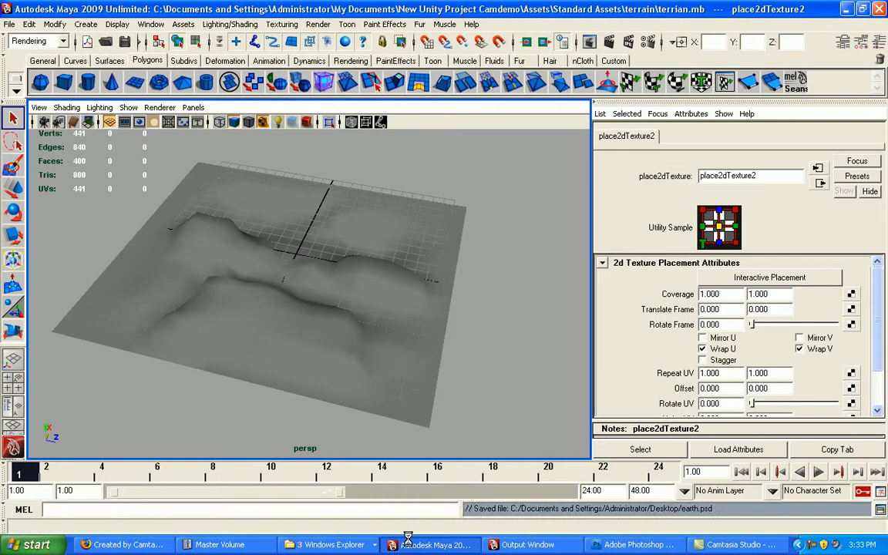
pyautogui.click(257, 234)
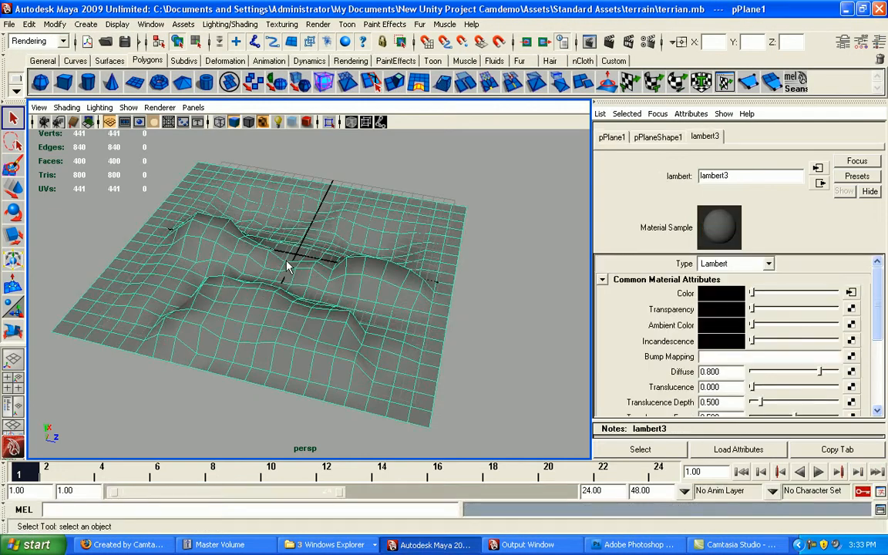
pyautogui.click(282, 25)
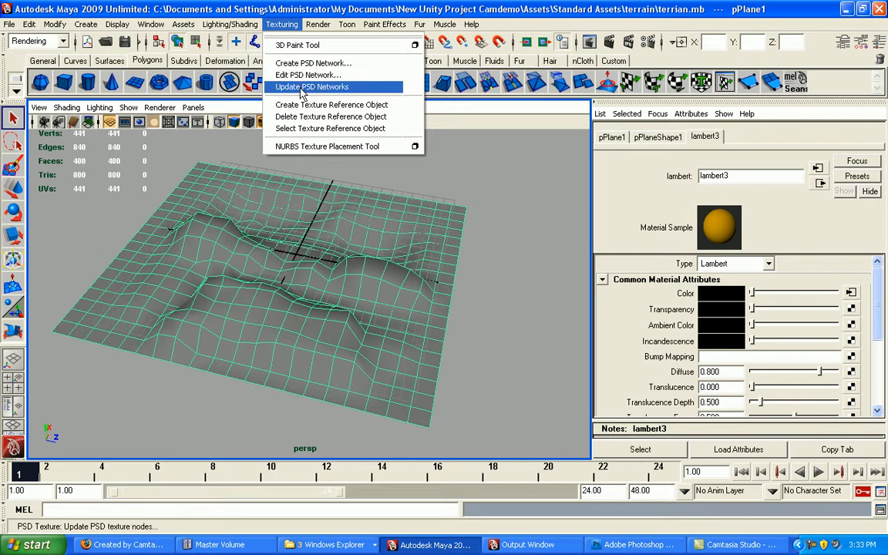
pyautogui.click(326, 7)
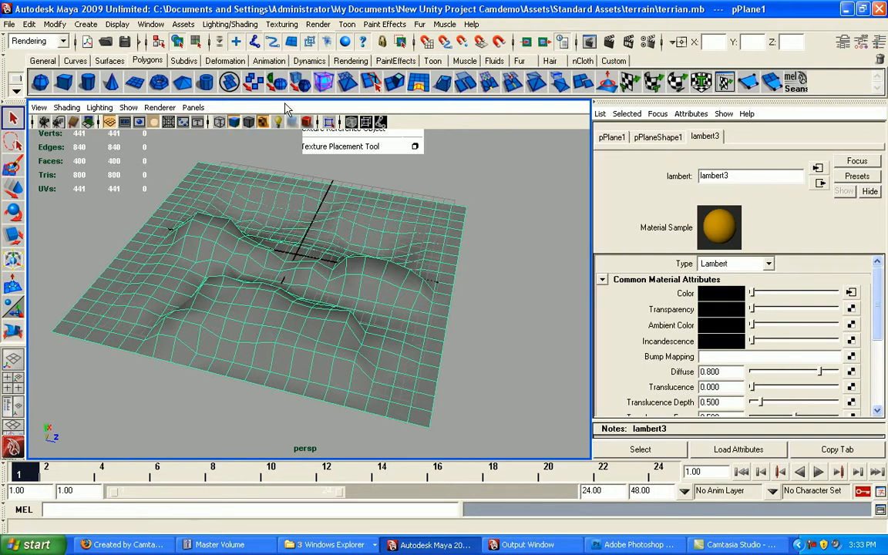
pyautogui.click(284, 26)
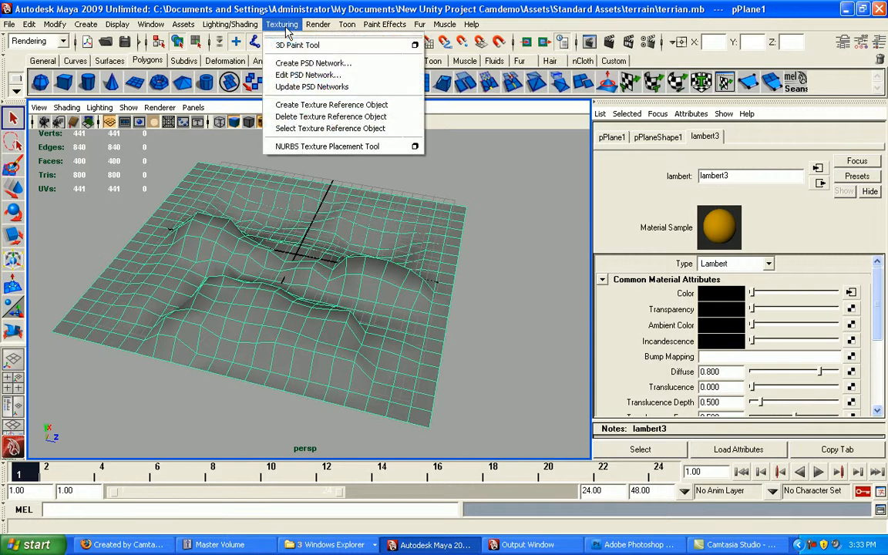
pyautogui.click(289, 87)
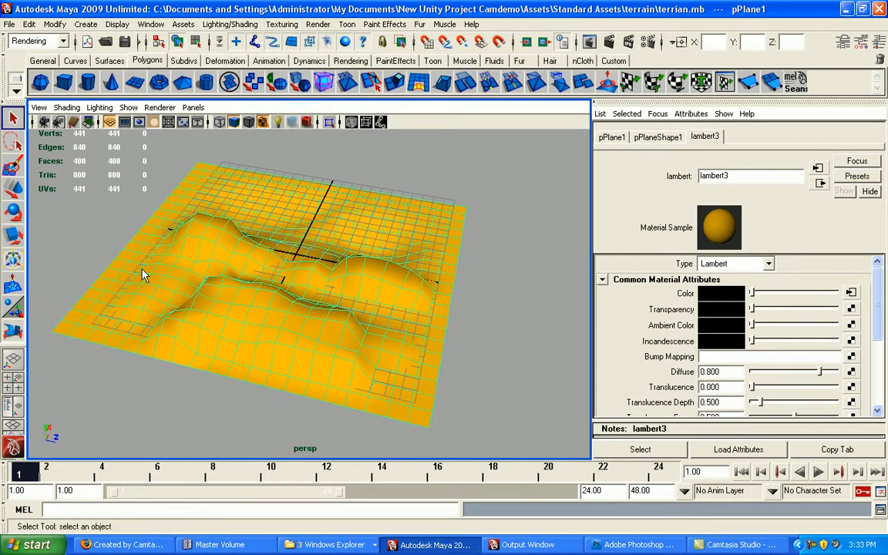
pyautogui.keyDown('alt'); pyautogui.moveTo(340, 326); pyautogui.dragTo(363, 372); pyautogui.keyUp('alt')
# - Switch to Photoshop, choose the Brush tool and set the foreground color to magenta (R 210, G 0, B 255)
pyautogui.click(628, 544)
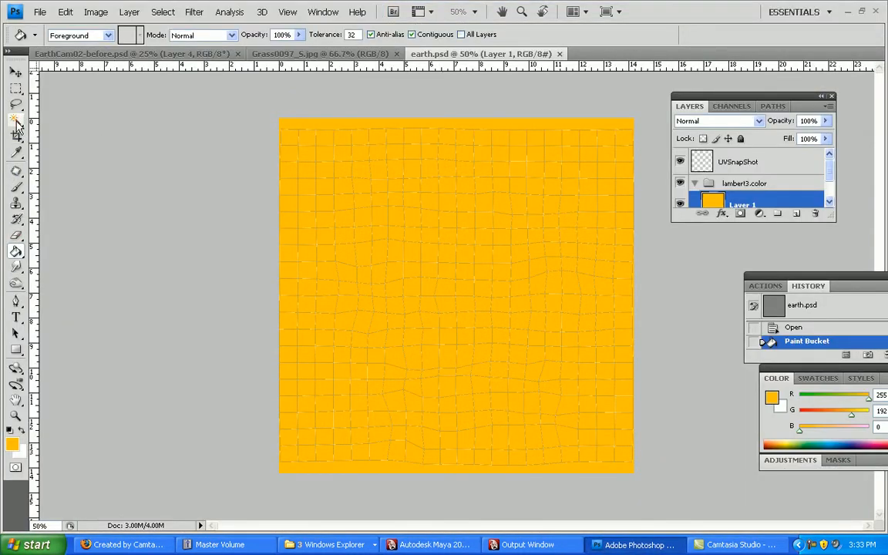
pyautogui.click(17, 253)
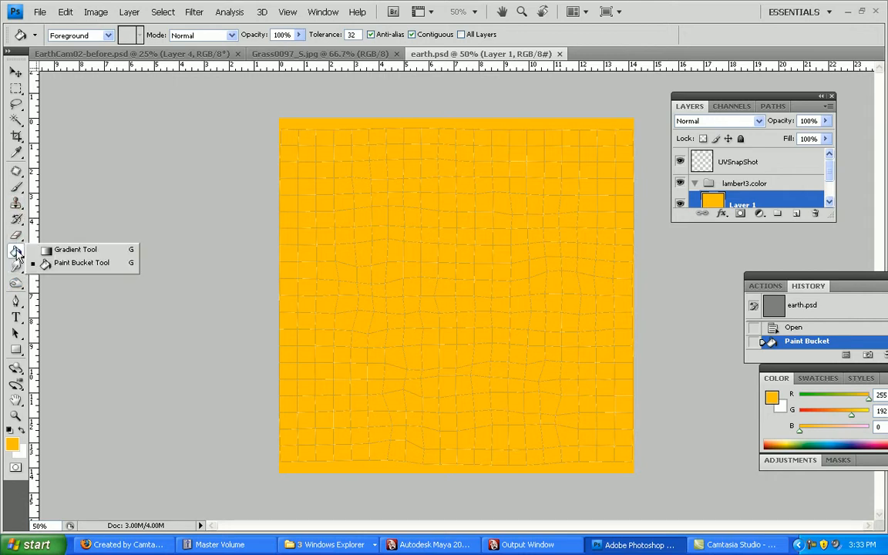
pyautogui.click(16, 184)
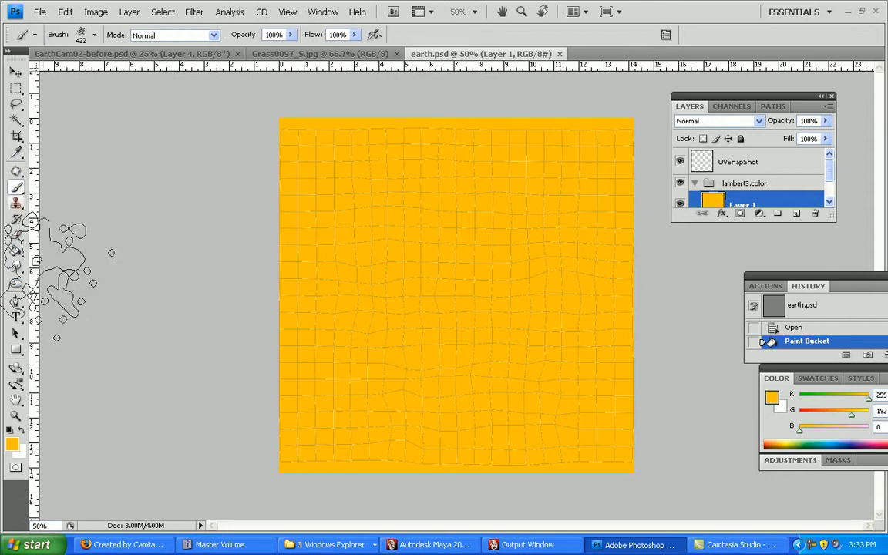
pyautogui.click(12, 443)
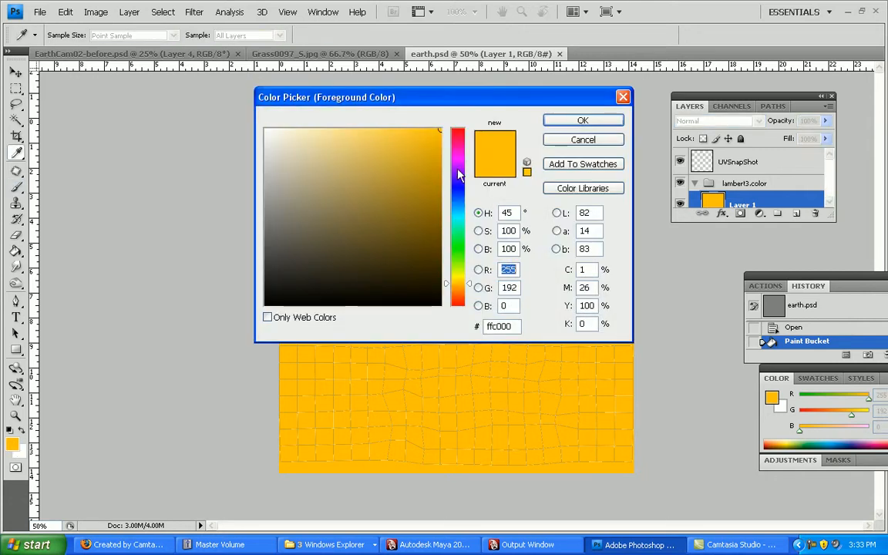
pyautogui.click(455, 165)
pyautogui.click(594, 121)
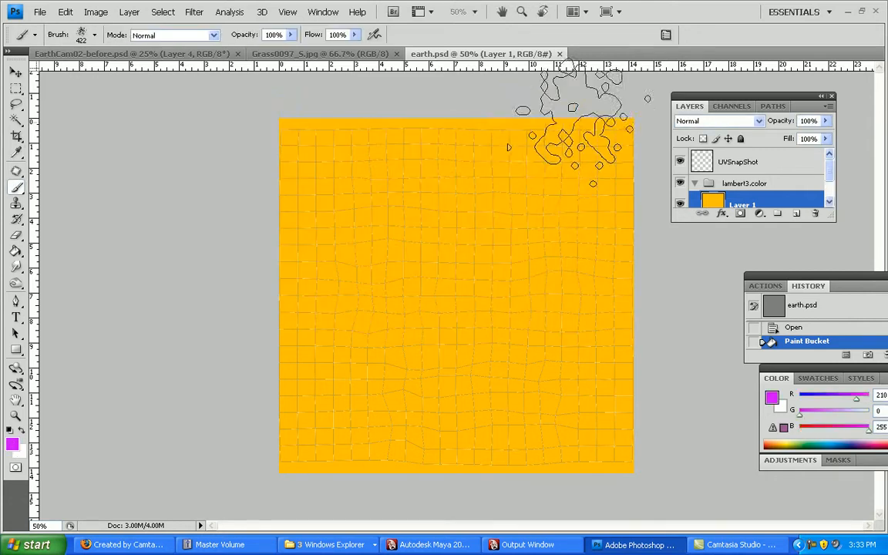
# - Paint a large magenta patch across the middle of Layer 1 and save earth.psd
pyautogui.moveTo(470, 289)
pyautogui.mouseDown()
pyautogui.moveTo(525, 379)
pyautogui.moveTo(534, 178)
pyautogui.moveTo(505, 188)
pyautogui.mouseUp()
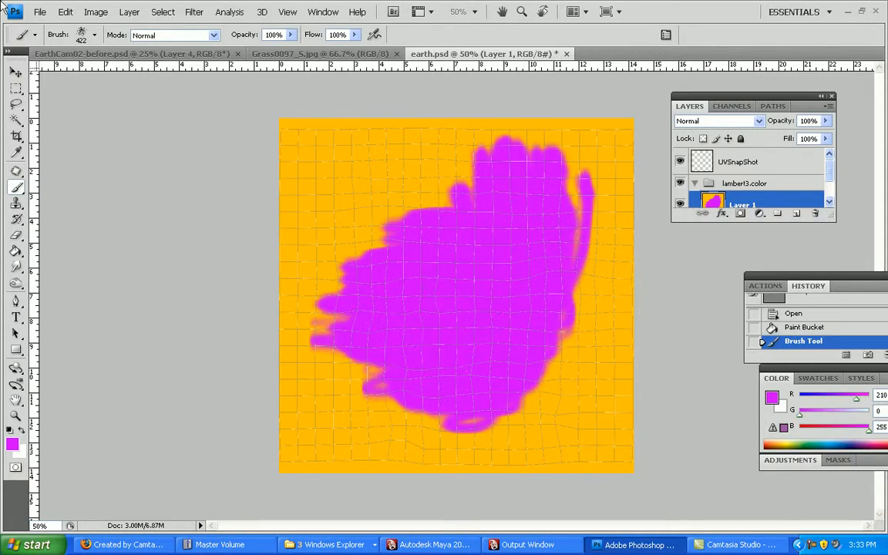
pyautogui.click(36, 11)
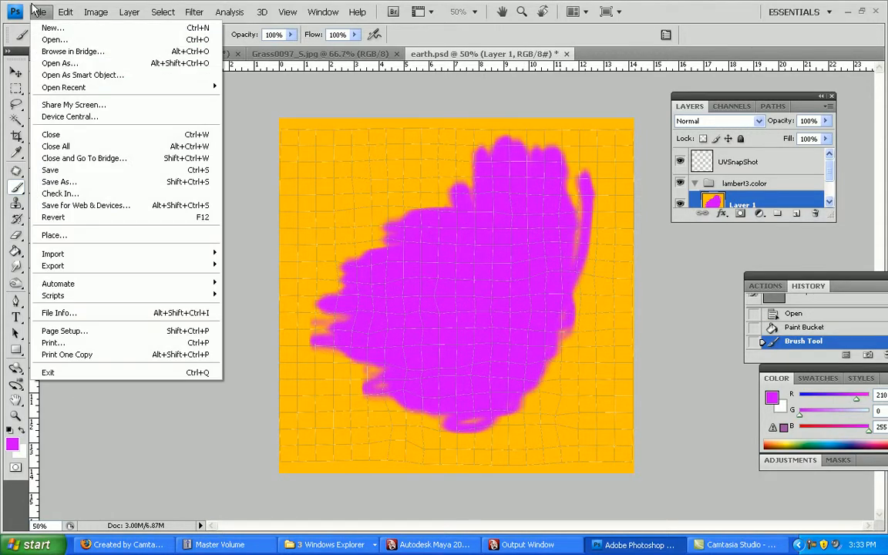
pyautogui.click(89, 171)
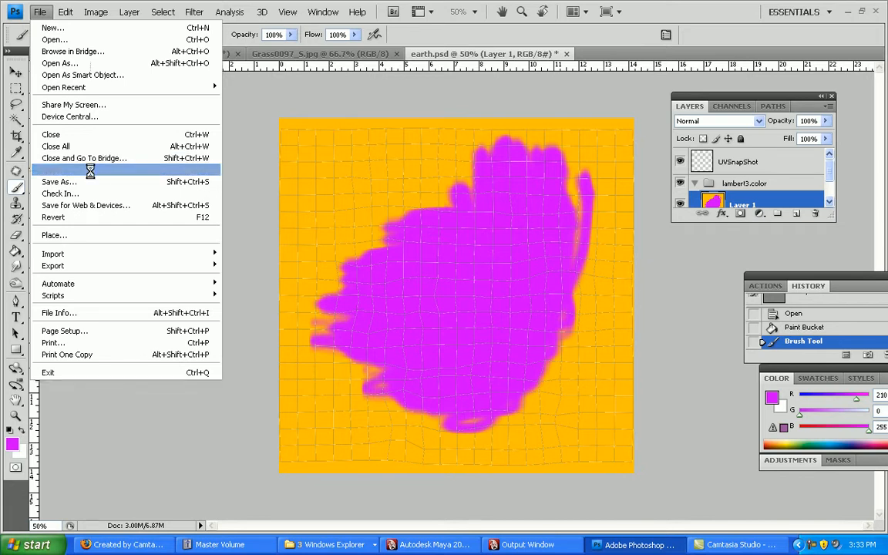
# - Switch to Maya and update the PSD networks to load the magenta paint onto the terrain plane
pyautogui.click(428, 544)
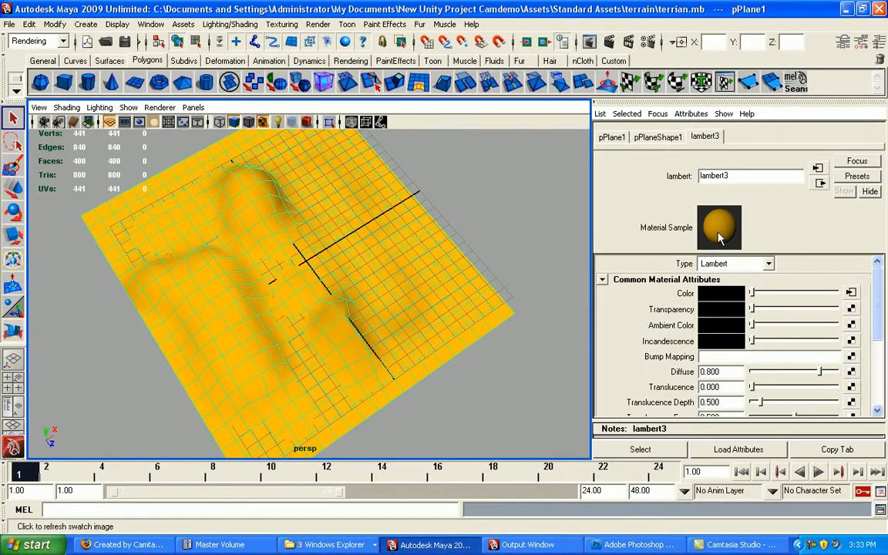
pyautogui.click(281, 24)
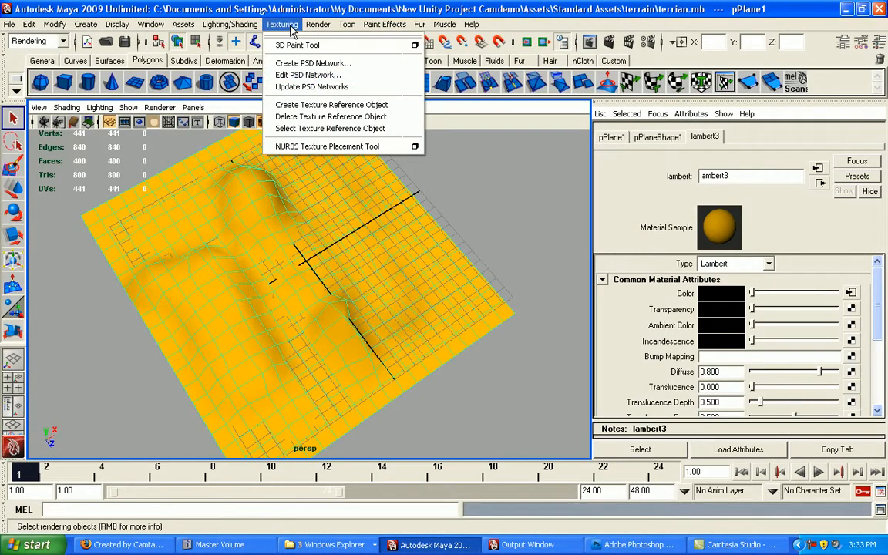
pyautogui.click(311, 87)
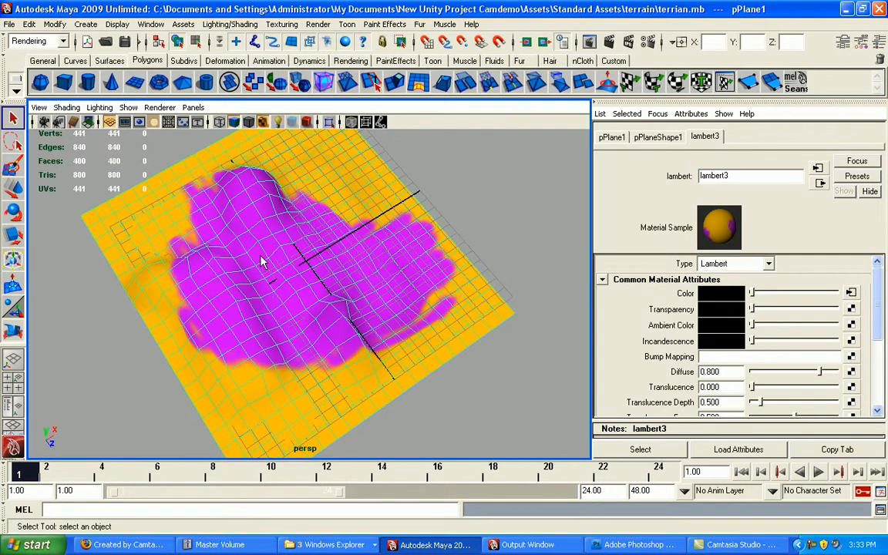
pyautogui.keyDown('alt'); pyautogui.moveTo(309, 248); pyautogui.dragTo(227, 237); pyautogui.keyUp('alt')
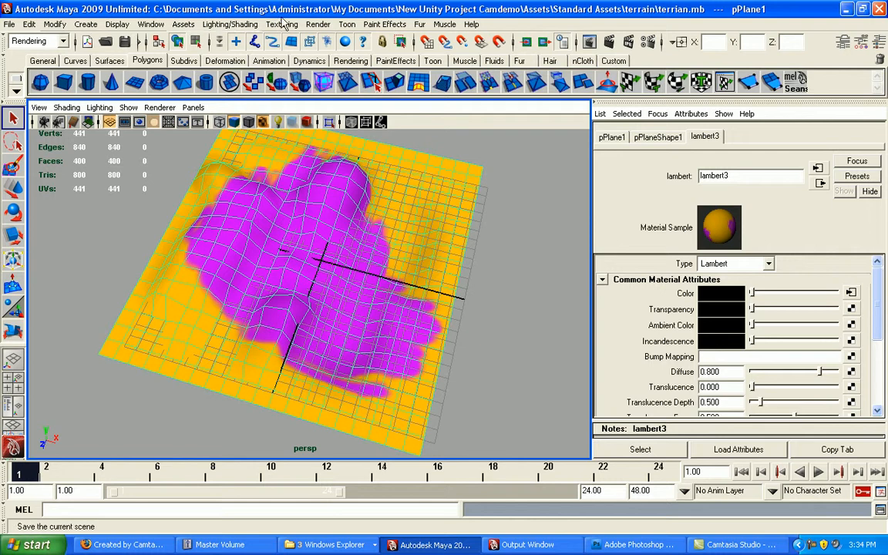
pyautogui.click(281, 24)
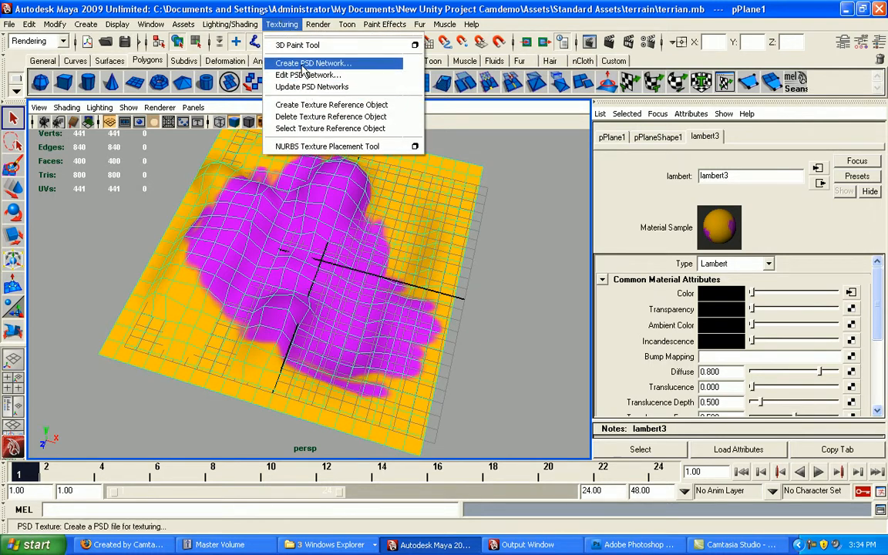
pyautogui.click(622, 542)
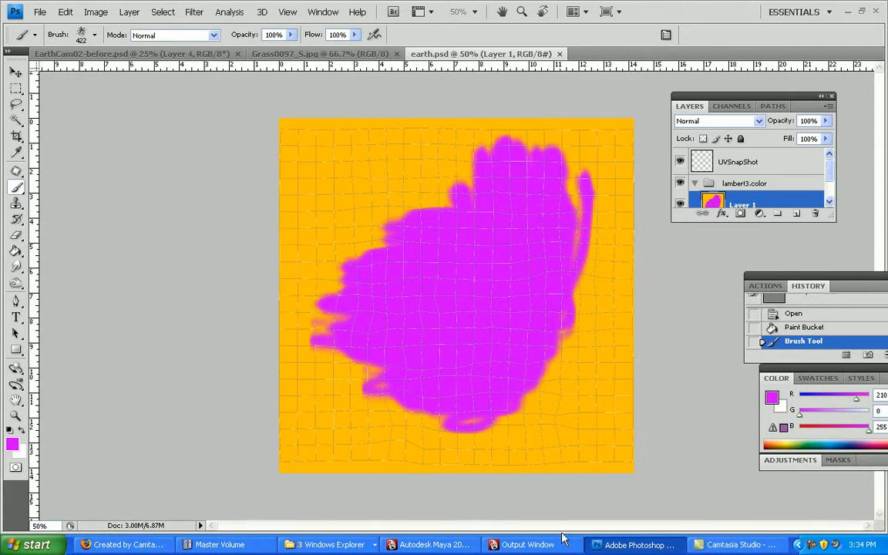
# - Switch to Maya and break the PSD texture connection on the Color attribute of lambert3
pyautogui.click(430, 544)
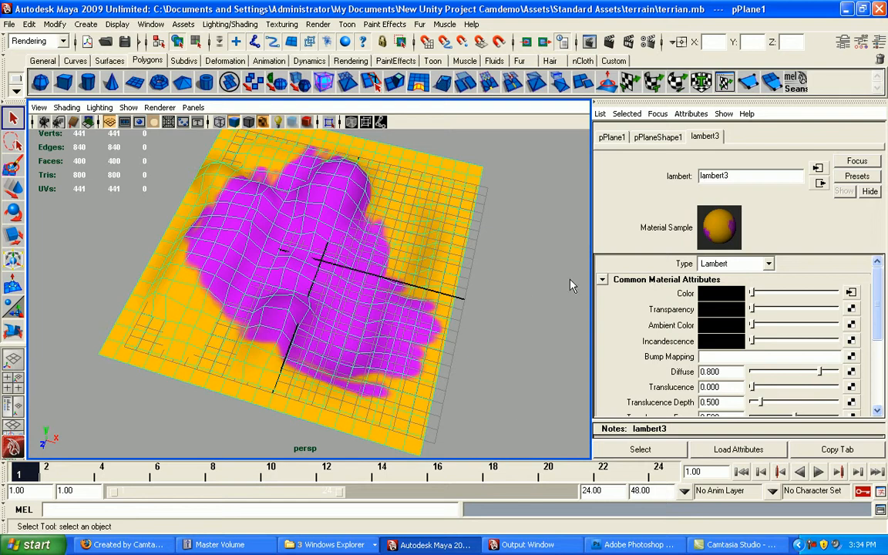
pyautogui.rightClick(685, 301)
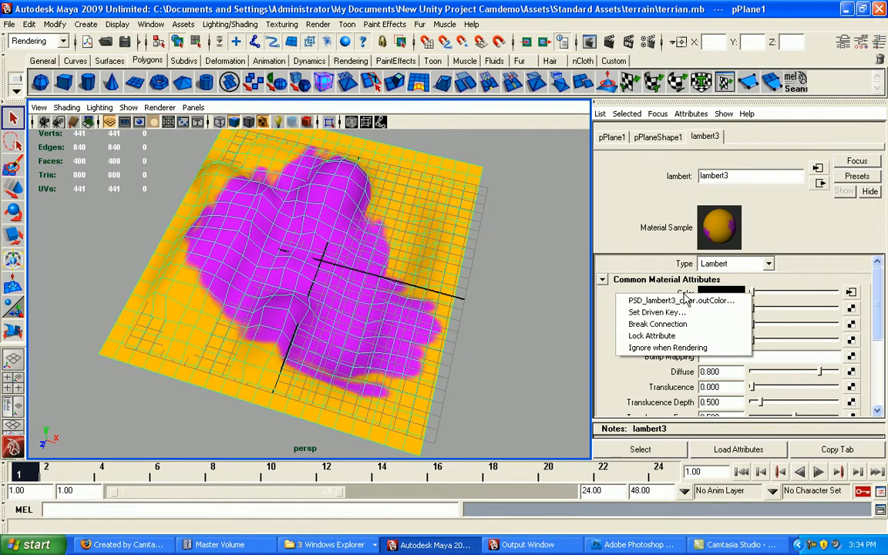
pyautogui.click(620, 319)
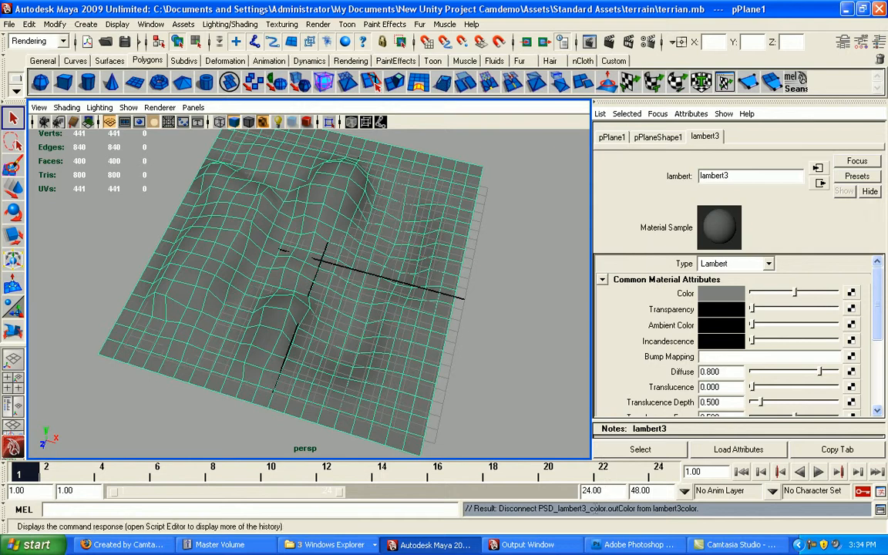
# - Switch to Photoshop, hide the UVSnapShot layer briefly to check the painted texture, and show it again
pyautogui.click(634, 544)
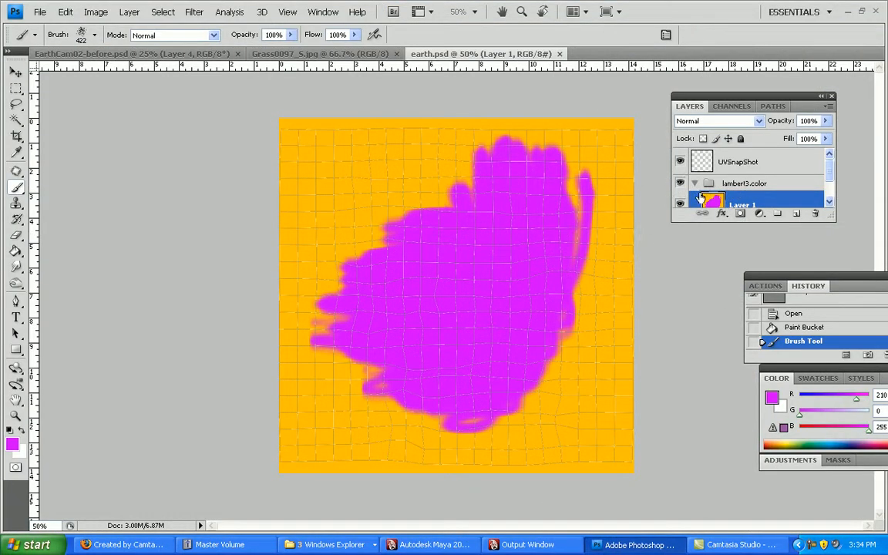
pyautogui.click(679, 162)
pyautogui.click(678, 161)
pyautogui.click(430, 544)
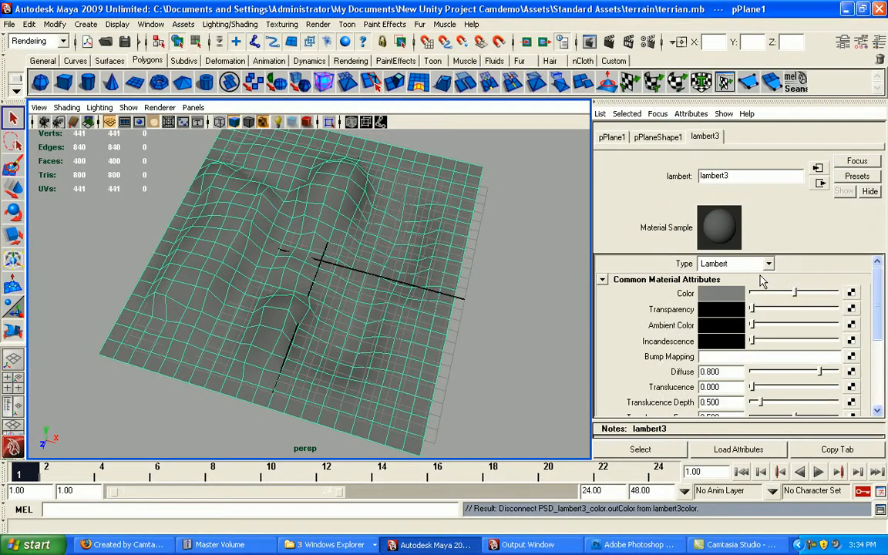
pyautogui.keyDown('alt'); pyautogui.moveTo(330, 301); pyautogui.dragTo(305, 267); pyautogui.keyUp('alt')
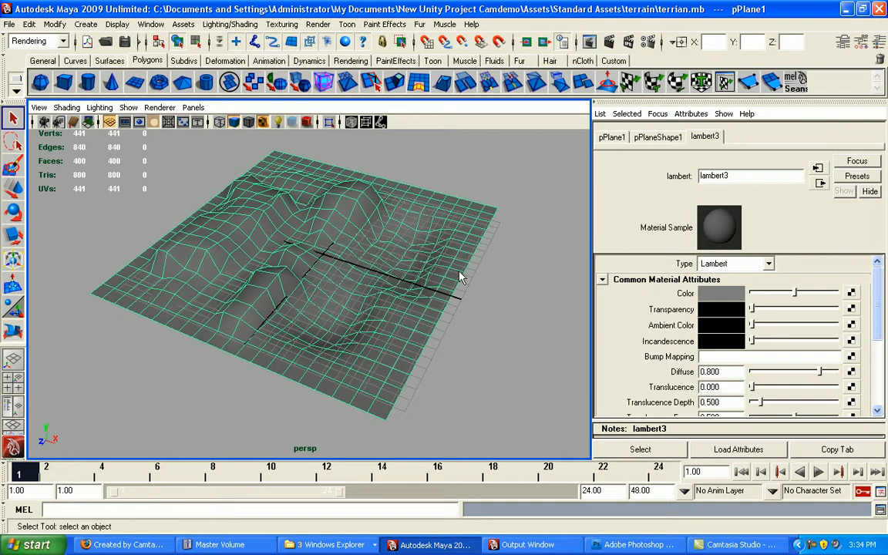
pyautogui.keyDown('alt'); pyautogui.moveTo(320, 248); pyautogui.dragTo(301, 245); pyautogui.keyUp('alt')
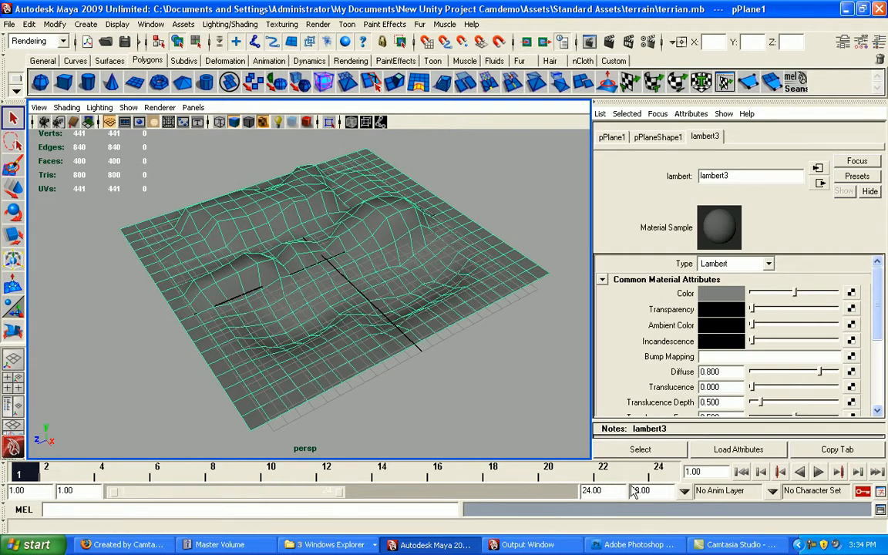
pyautogui.click(633, 544)
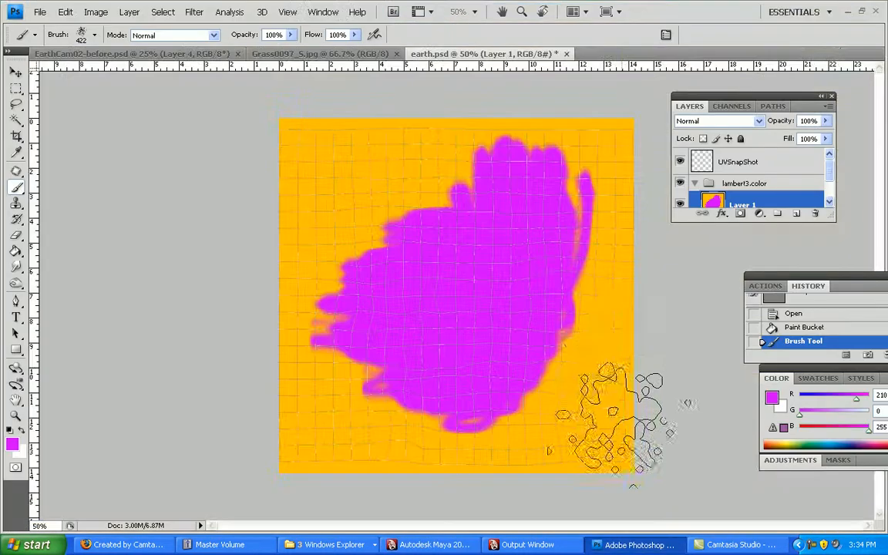
pyautogui.click(680, 161)
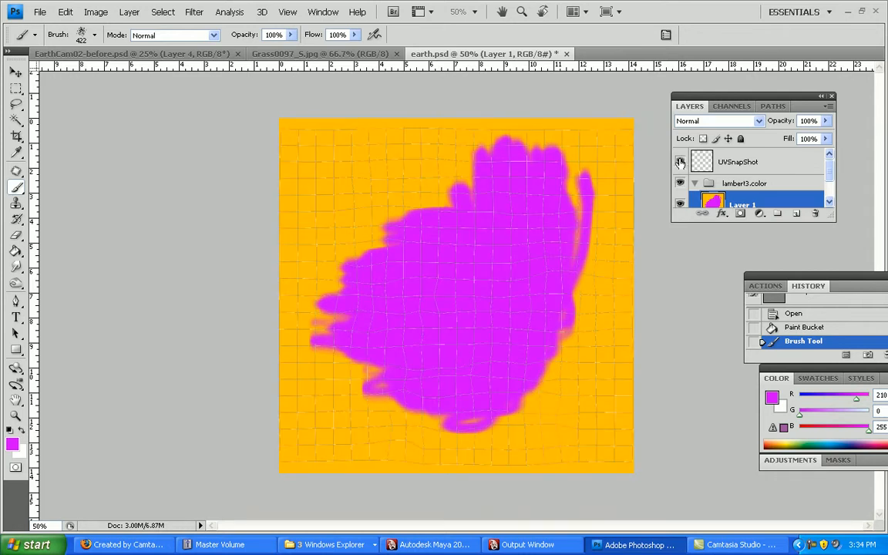
pyautogui.click(812, 545)
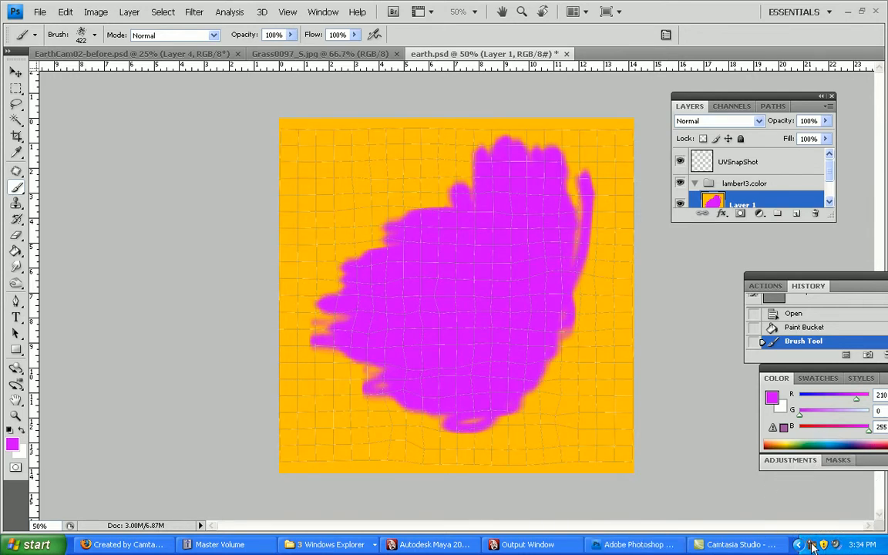